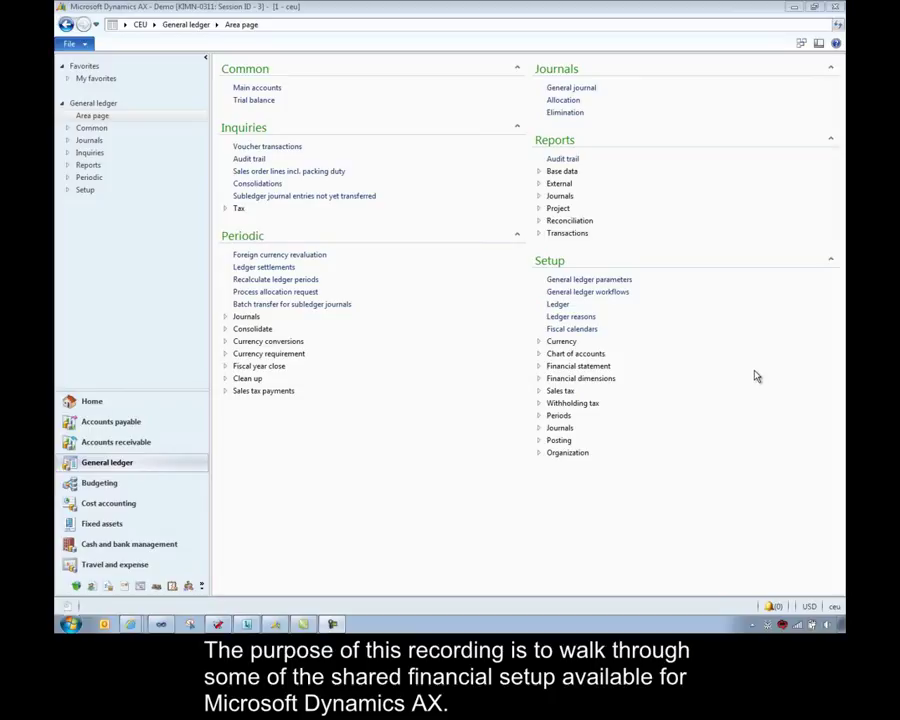
Open the Fiscal calendars form, move it left, and preview then cancel a new fiscal calendar
left_click(582, 330)
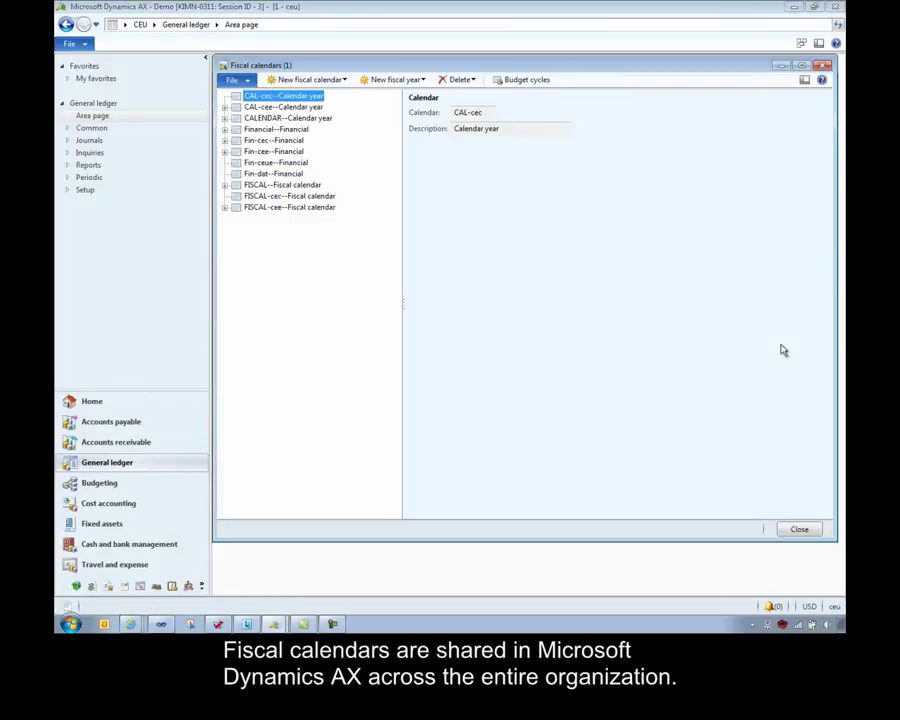
left_click_drag(670, 71, 635, 76)
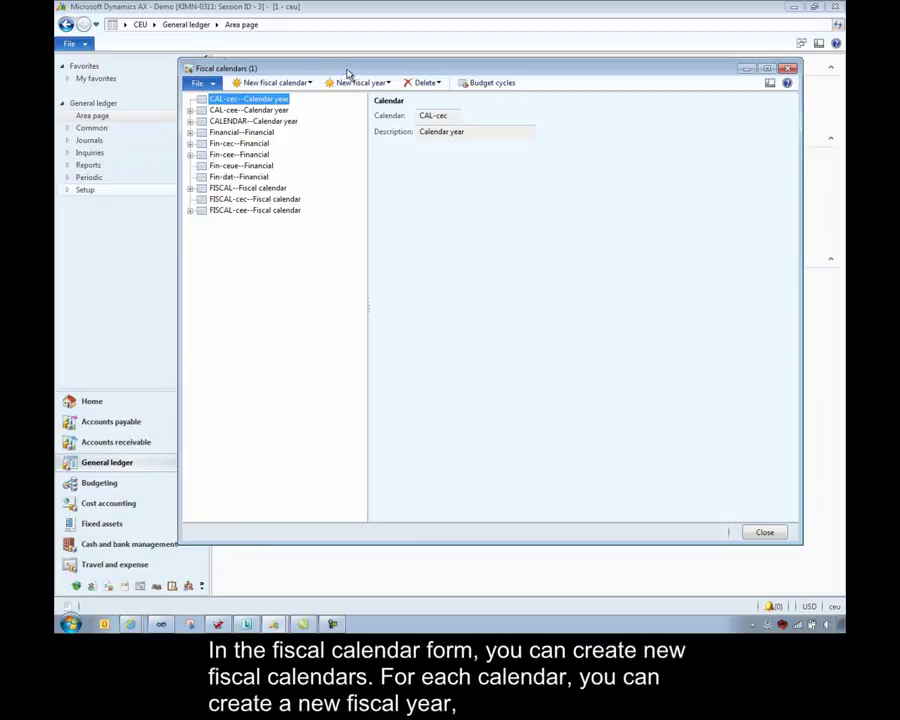
left_click(312, 86)
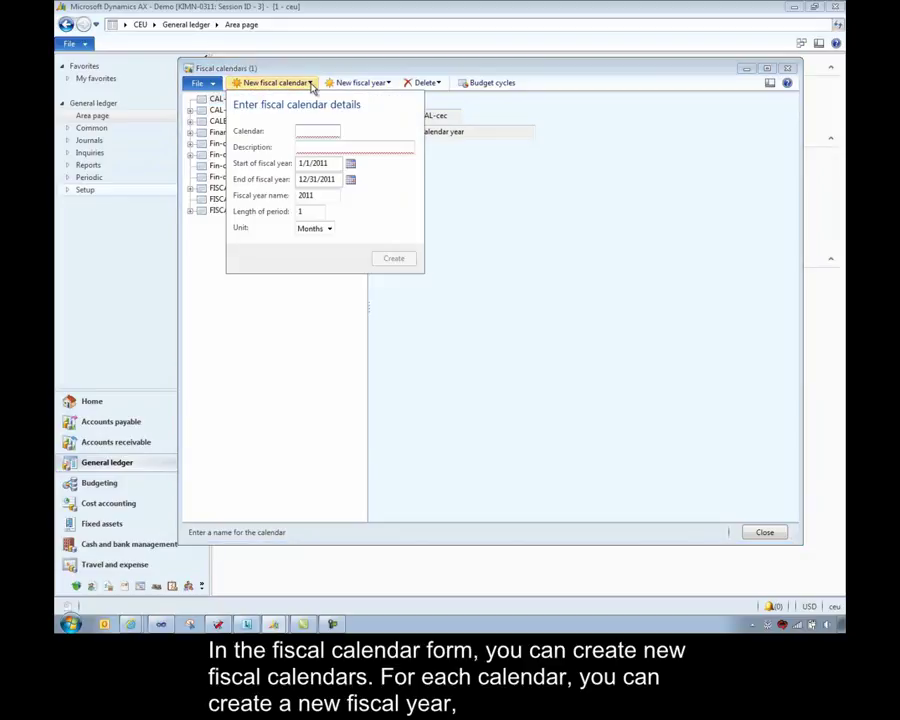
key("Escape")
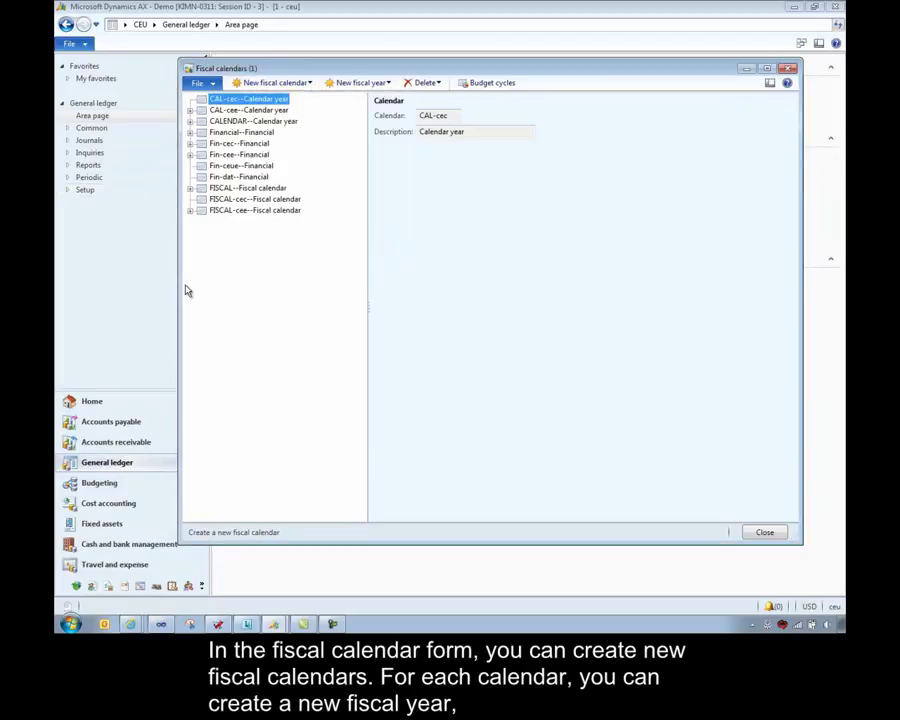
Select the Financial calendar, preview a new fiscal year, and expand it to list years 2005–2014
left_click(240, 143)
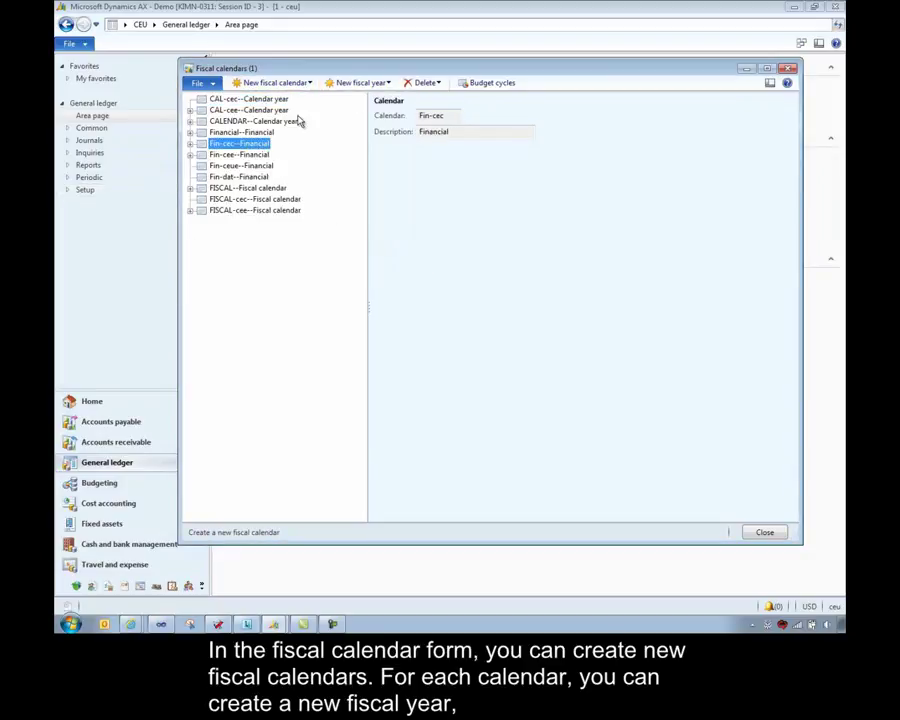
left_click(381, 84)
key("Escape")
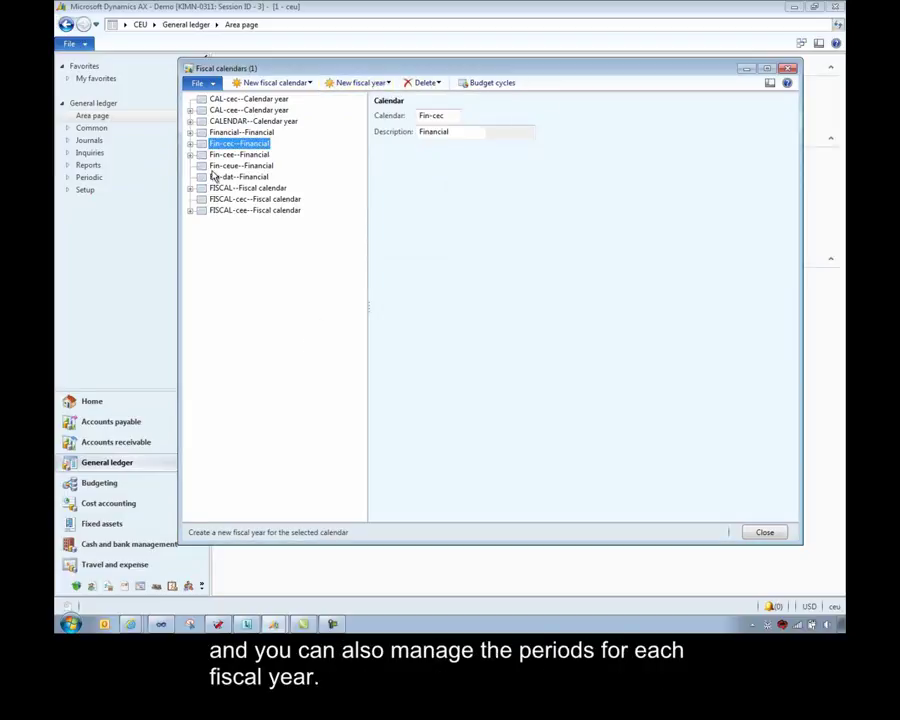
left_click(191, 132)
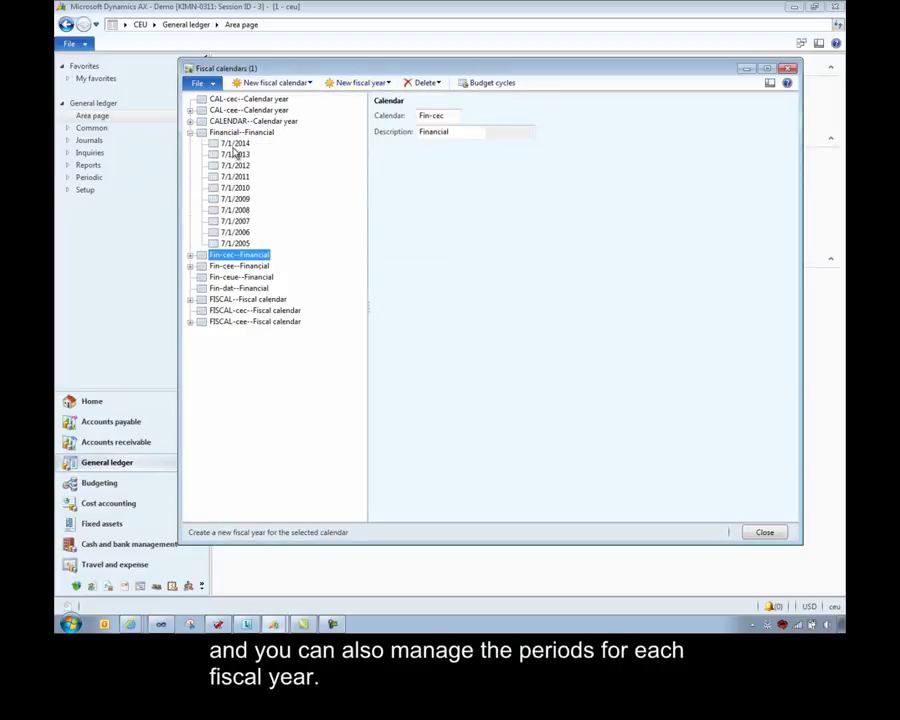
Review fiscal year 7/1/2014's periods, selecting Period 9, then close the Fiscal calendars form
left_click(235, 143)
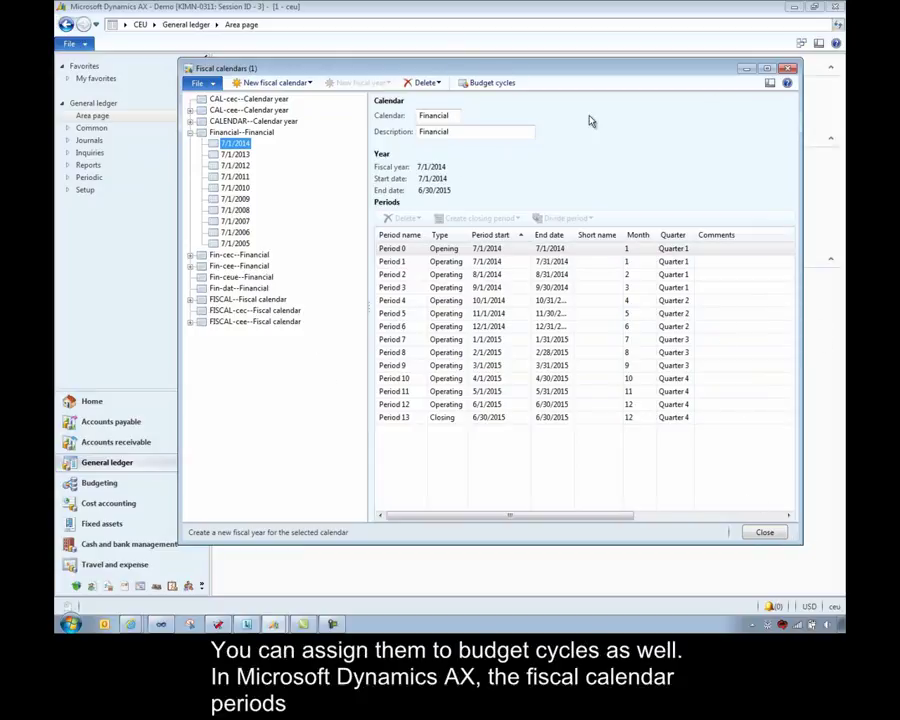
left_click(472, 368)
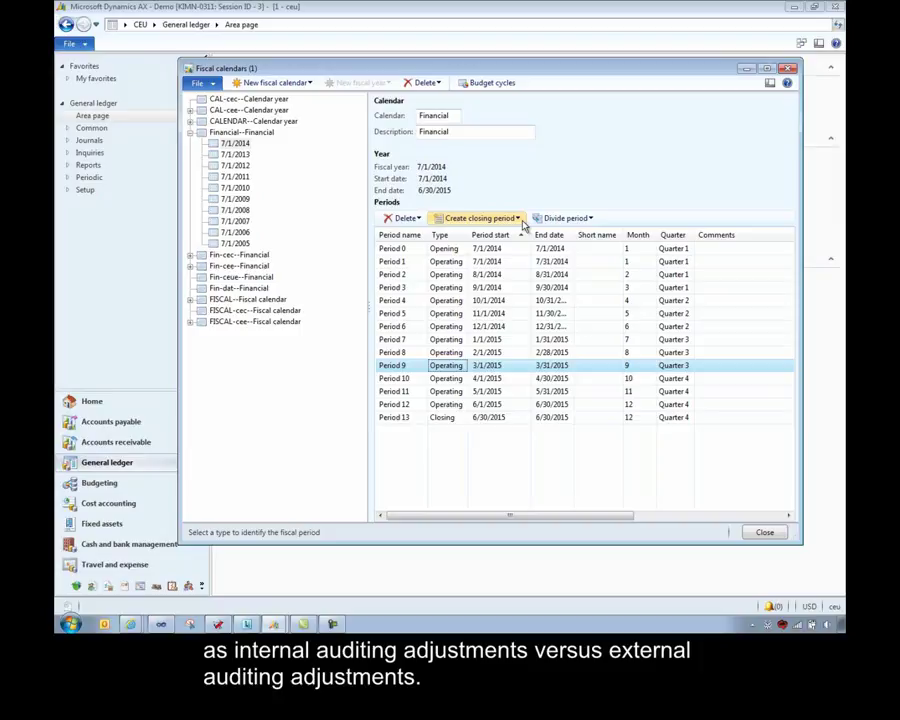
left_click(764, 532)
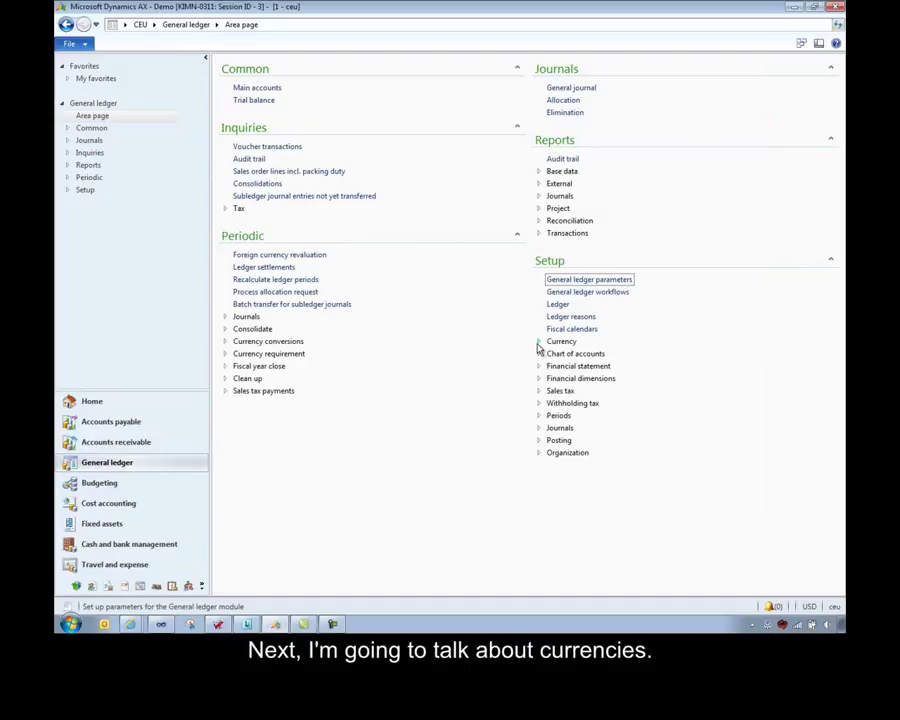
Open Currencies under Currency setup, make the form taller, and select the Euro (EUR) record
left_click(539, 342)
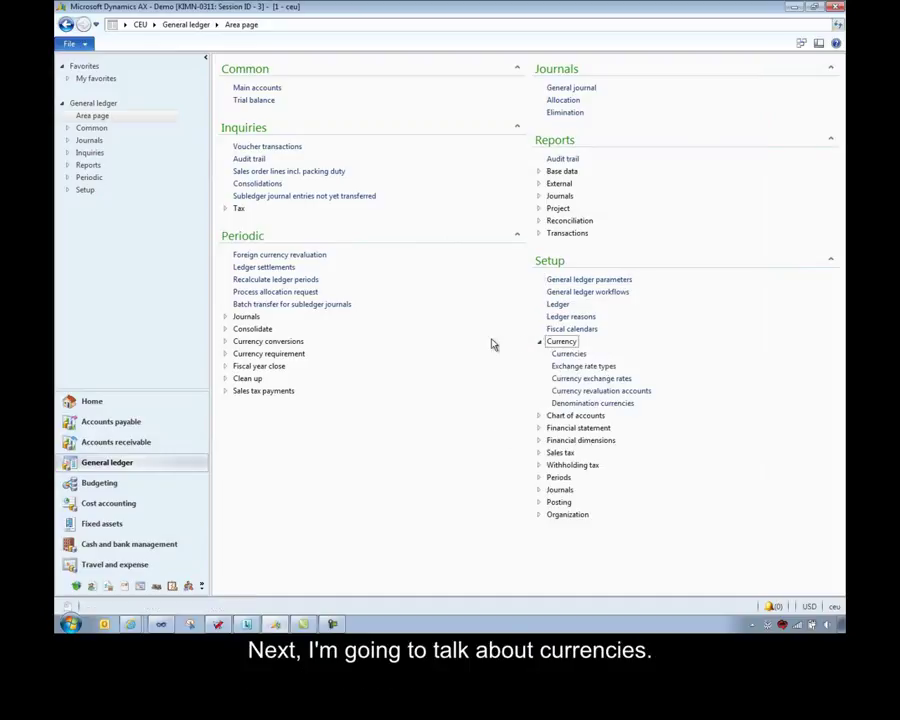
left_click(568, 354)
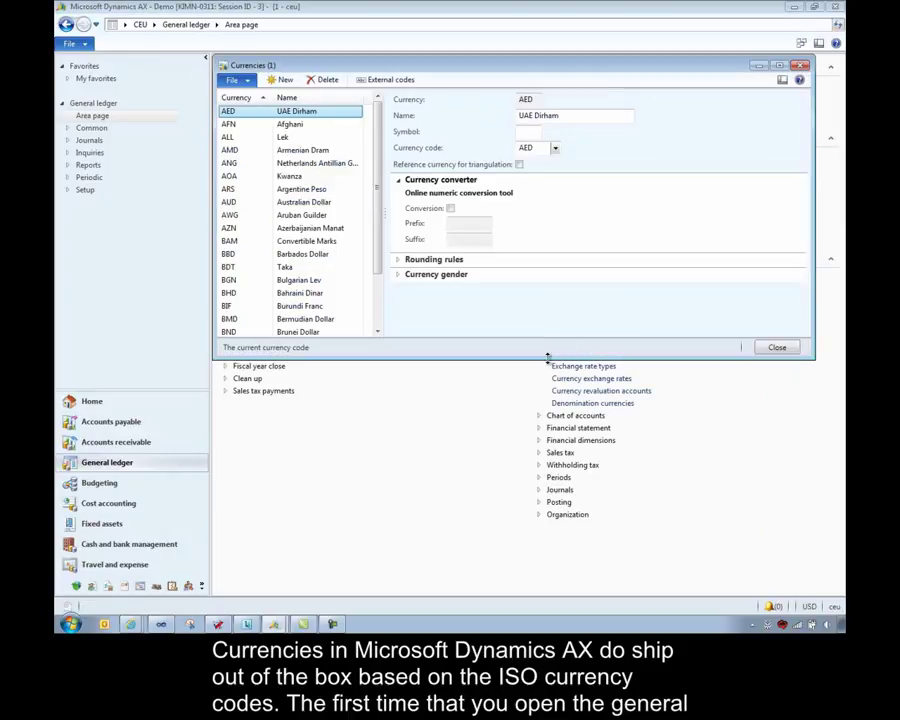
left_click_drag(547, 357, 540, 484)
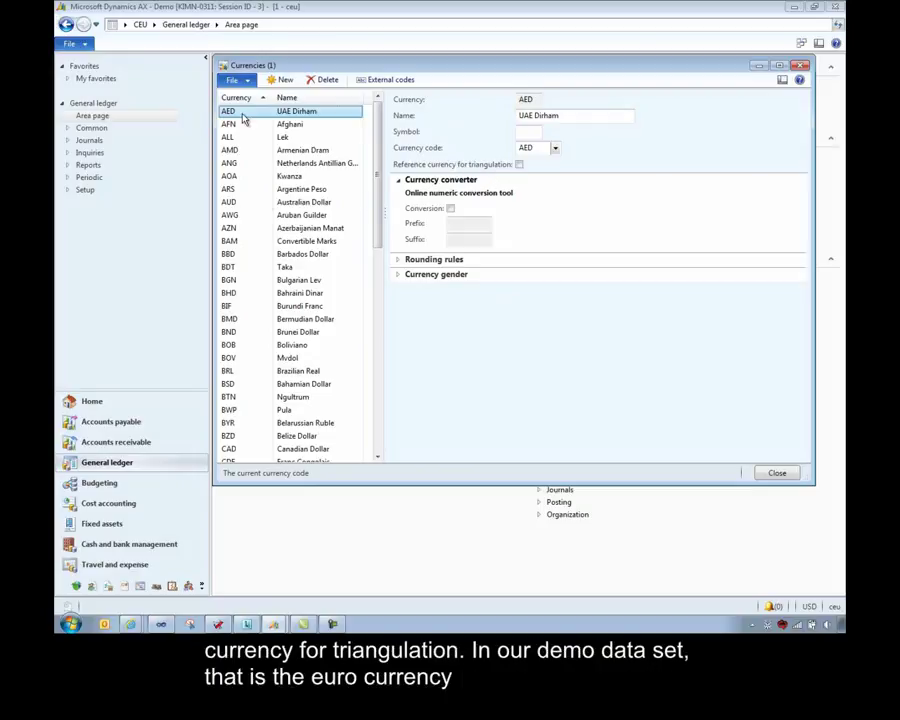
scroll(262, 189, "down", 8)
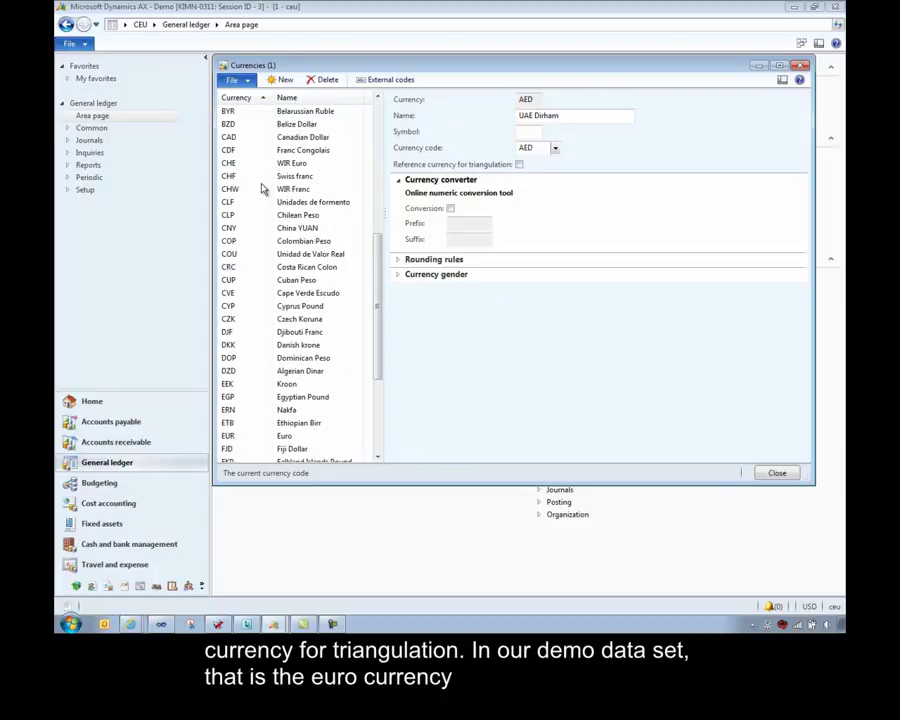
scroll(262, 189, "down", 3)
left_click(225, 267)
left_click(267, 281)
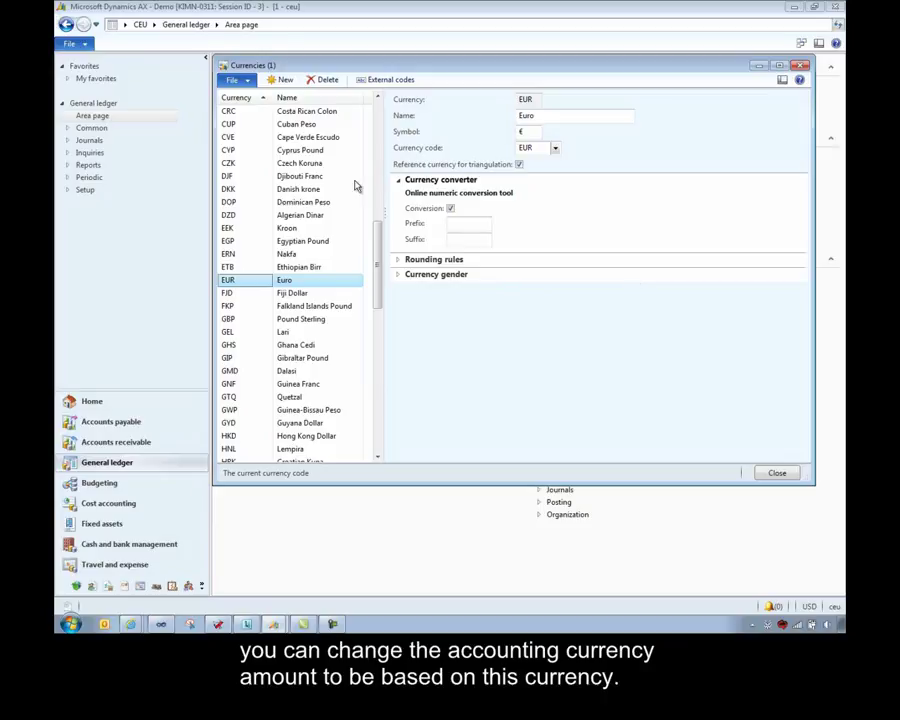
Review the Euro's Rounding rules and Currency gender fast tabs, then close the Currencies form
left_click(399, 185)
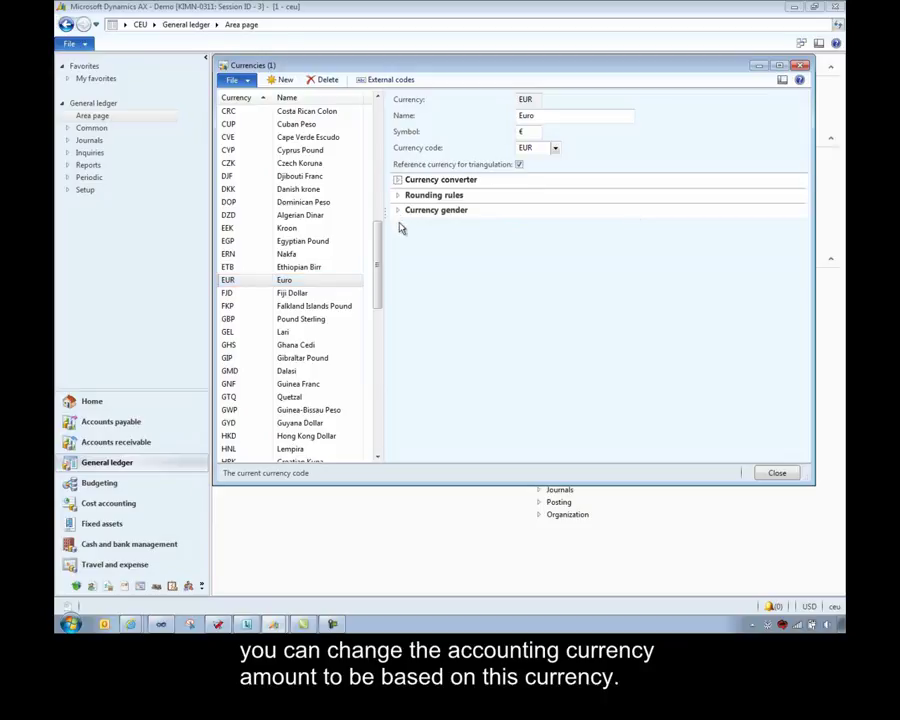
left_click(400, 200)
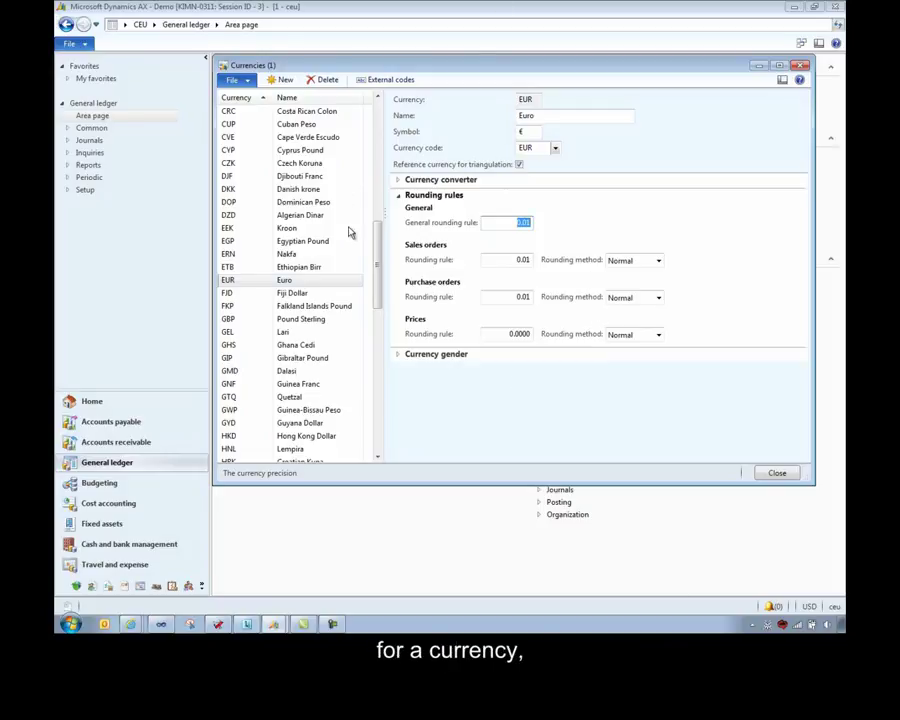
left_click(399, 195)
left_click(399, 211)
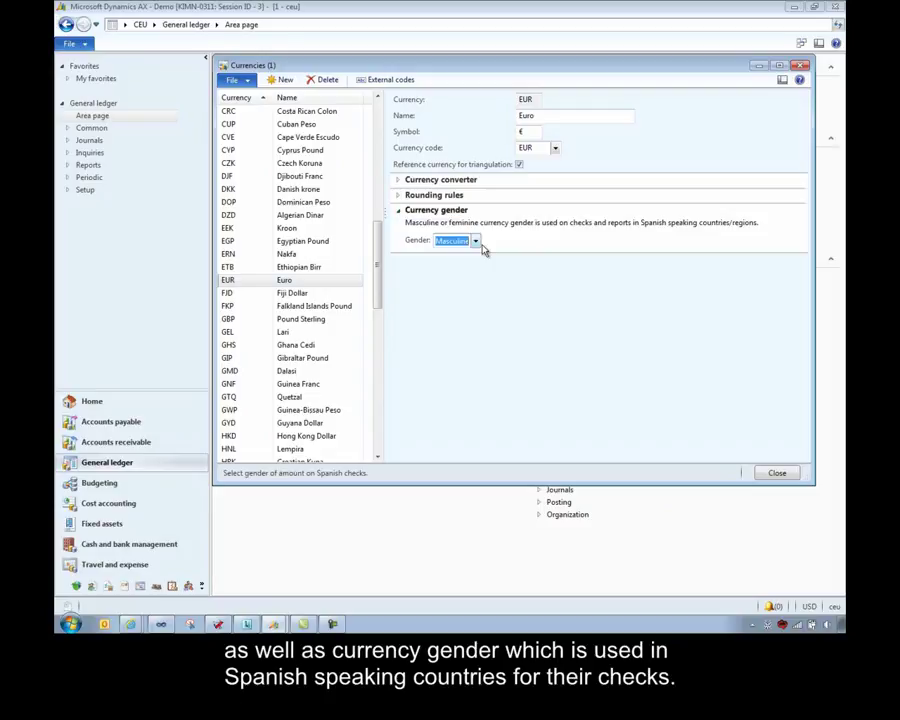
left_click(397, 214)
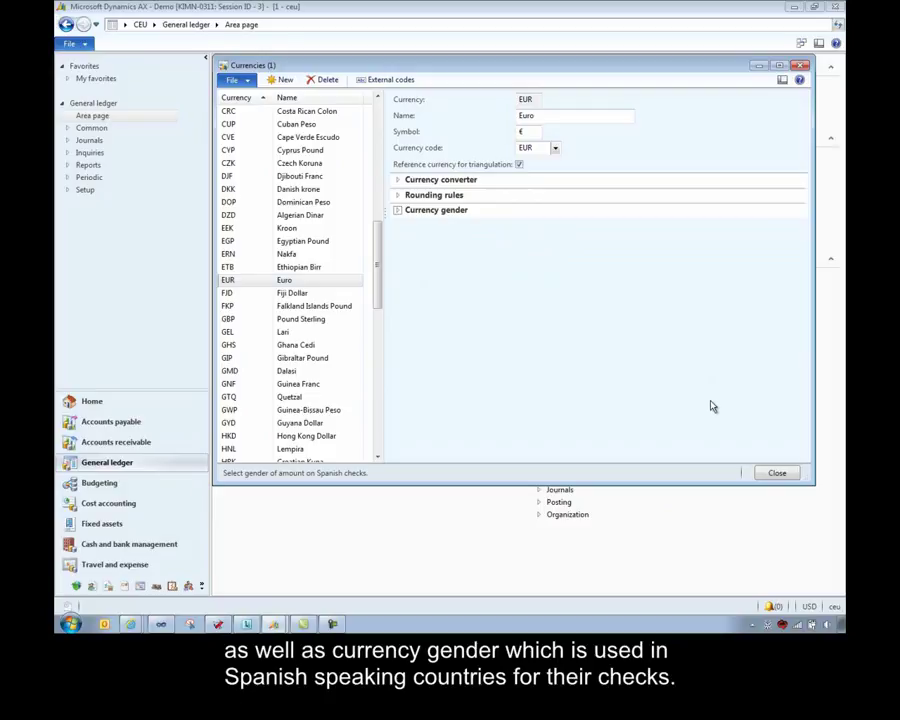
left_click(777, 473)
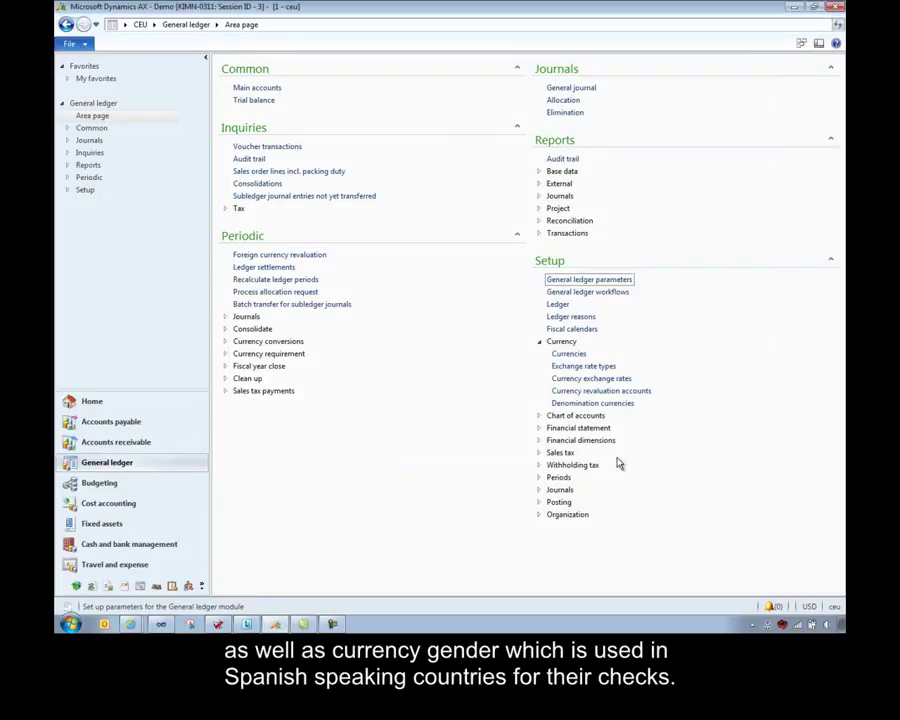
left_click(598, 368)
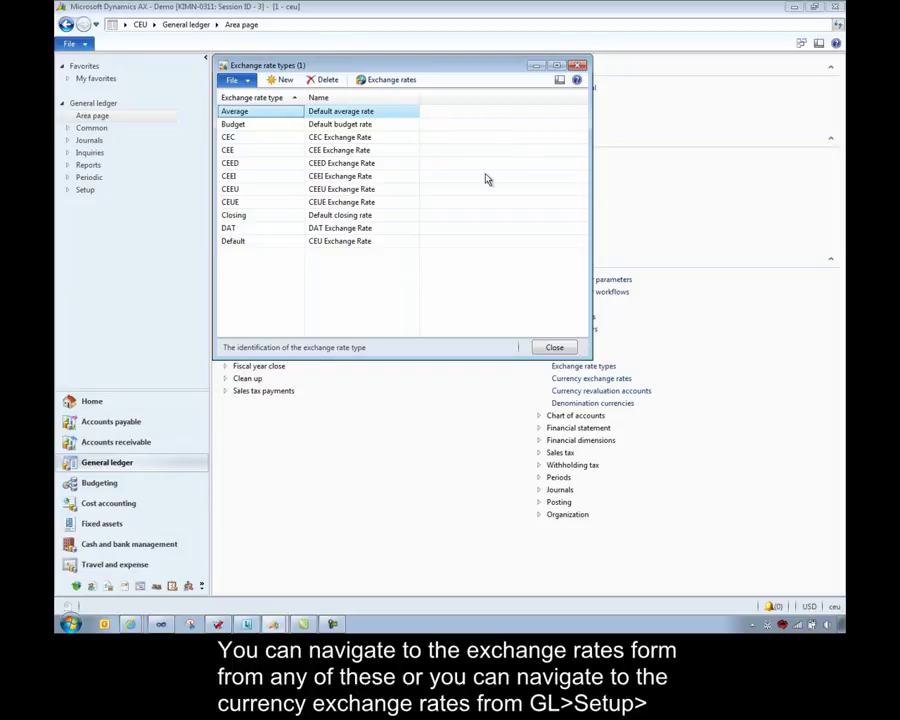
left_click(555, 349)
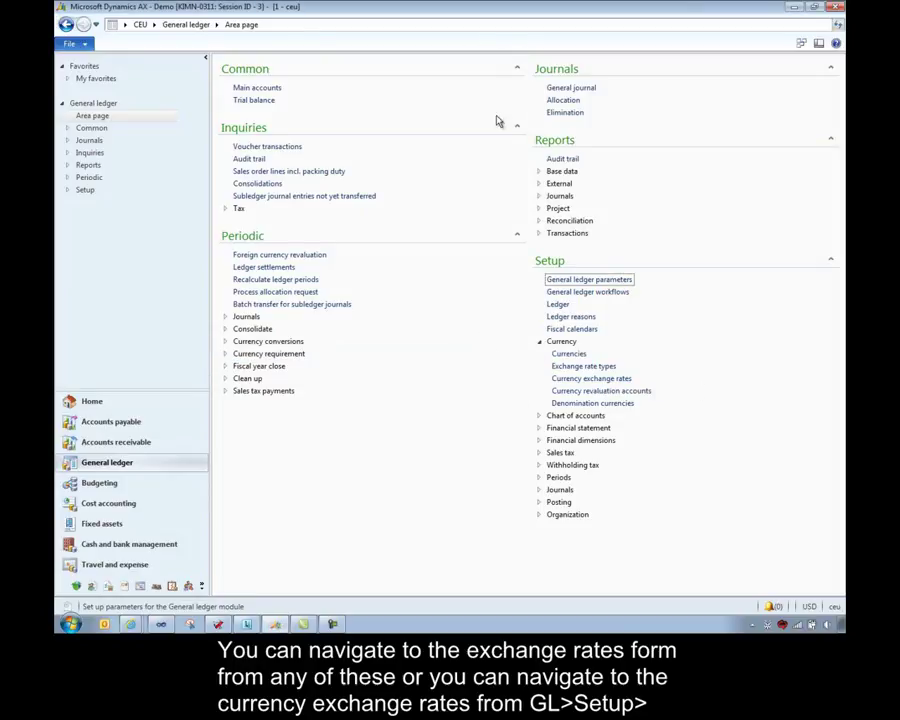
Show Currency exchange rates for the Default rate type: CAD, CNY, DKK, EUR, GBP and MXN against USD
left_click(612, 382)
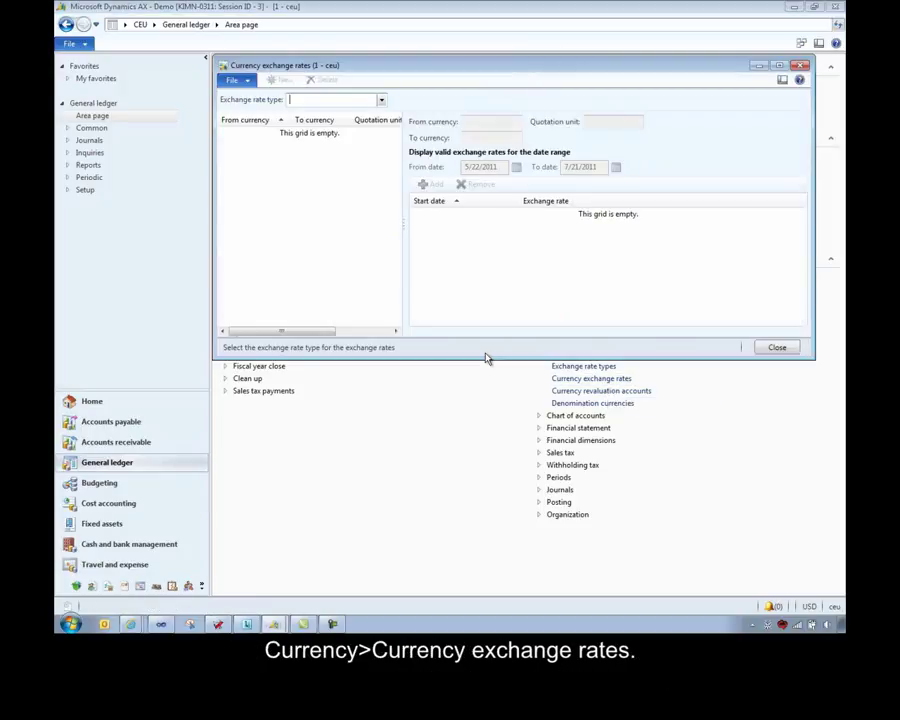
left_click(381, 100)
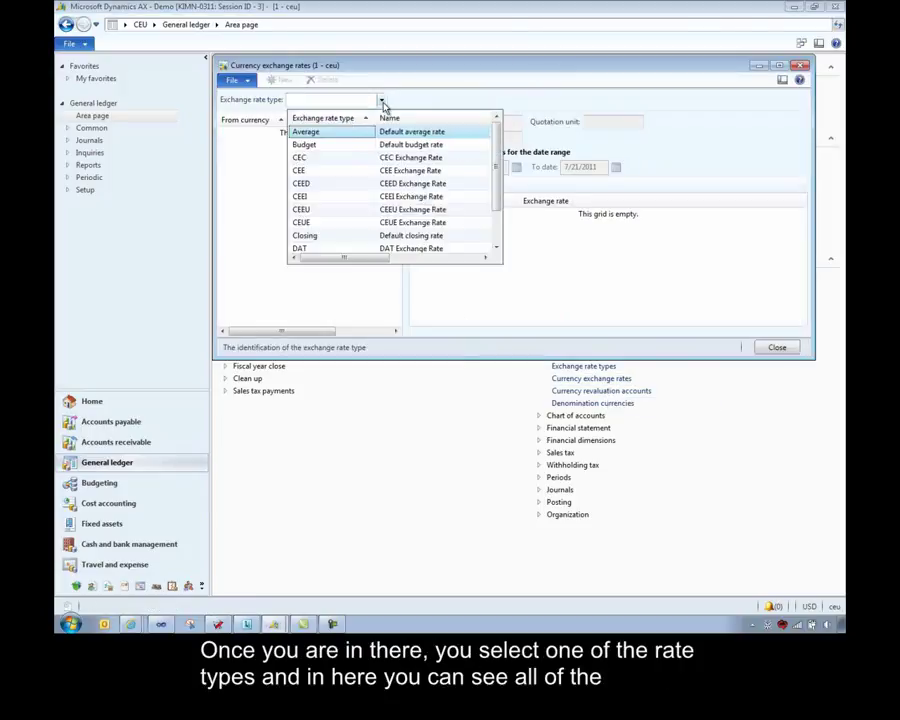
scroll(342, 215, "down", 1)
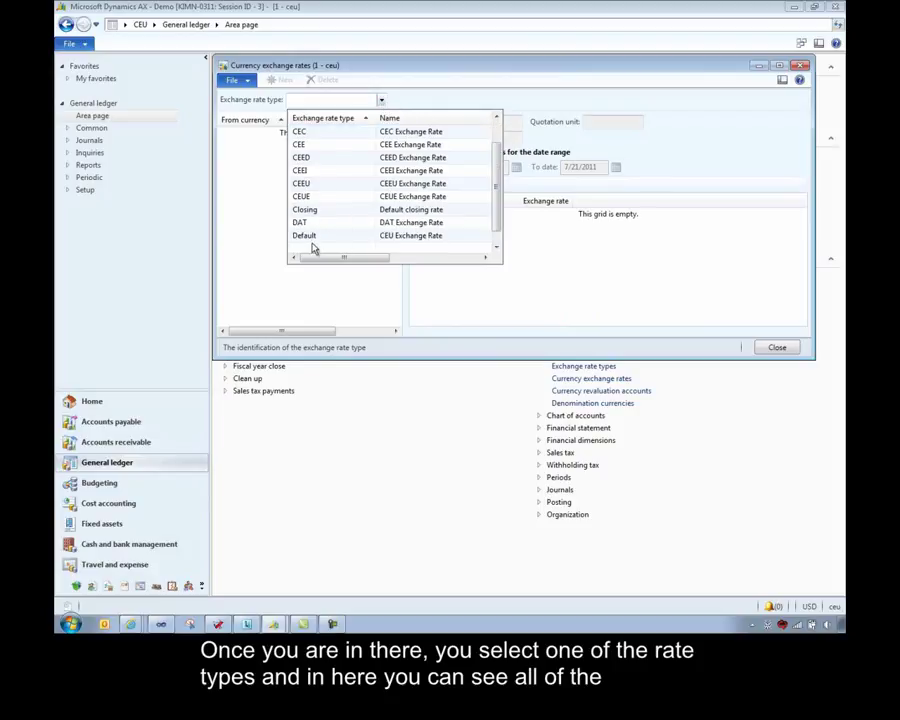
left_click(313, 240)
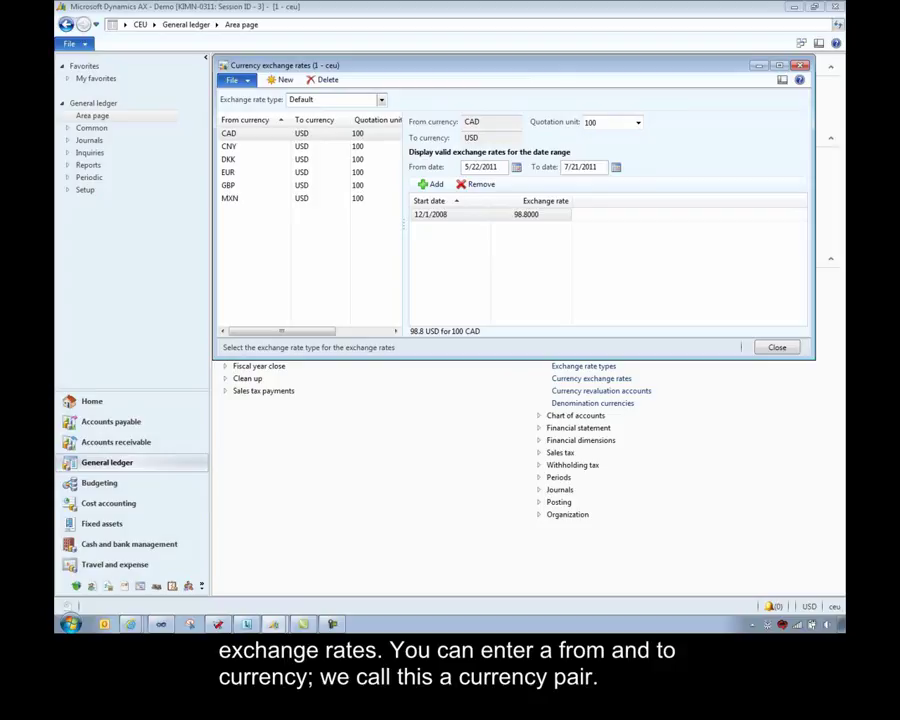
left_click(613, 123)
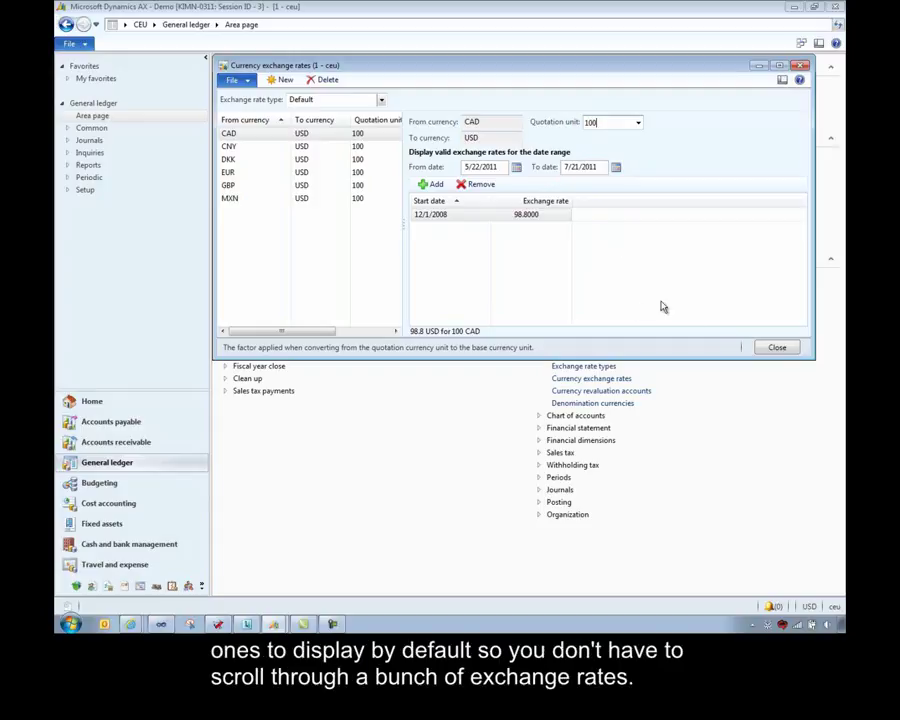
Close the Currency exchange rates form and expand the Chart of accounts setup pages instead of Currency
left_click(777, 349)
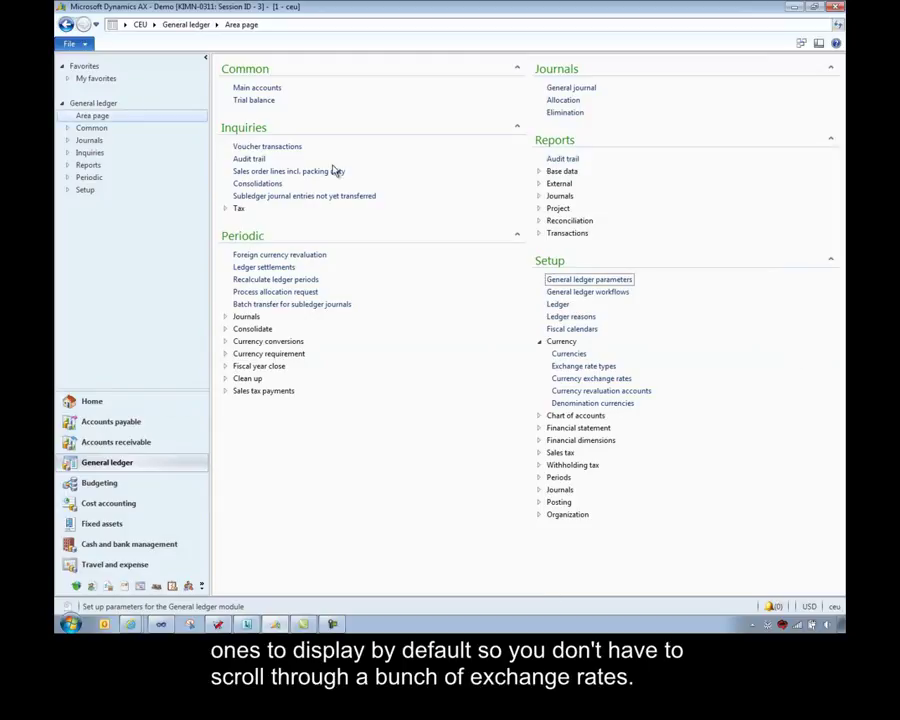
left_click(539, 344)
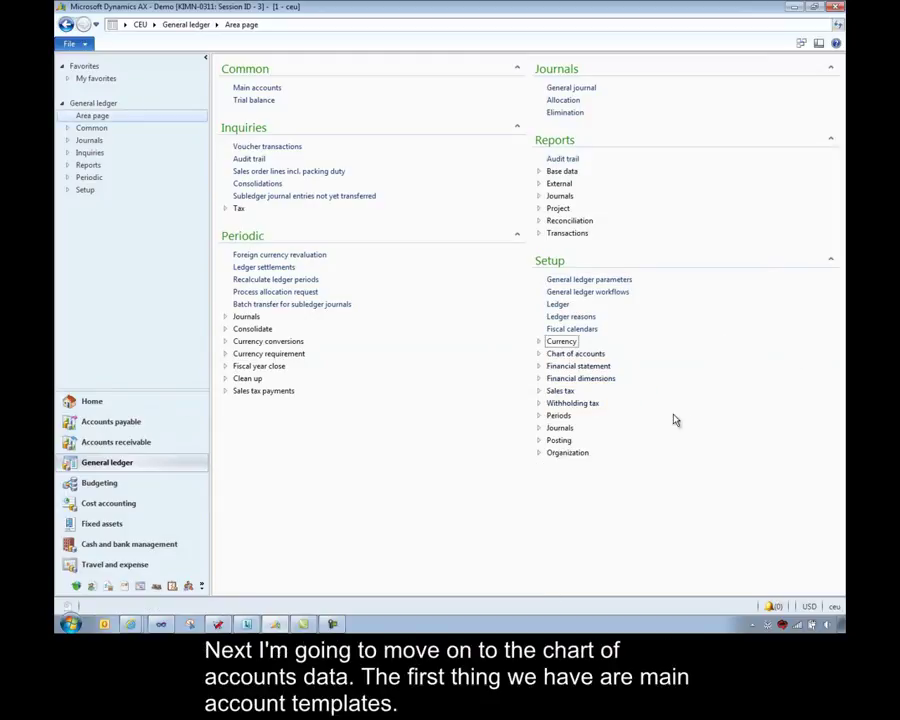
left_click(538, 355)
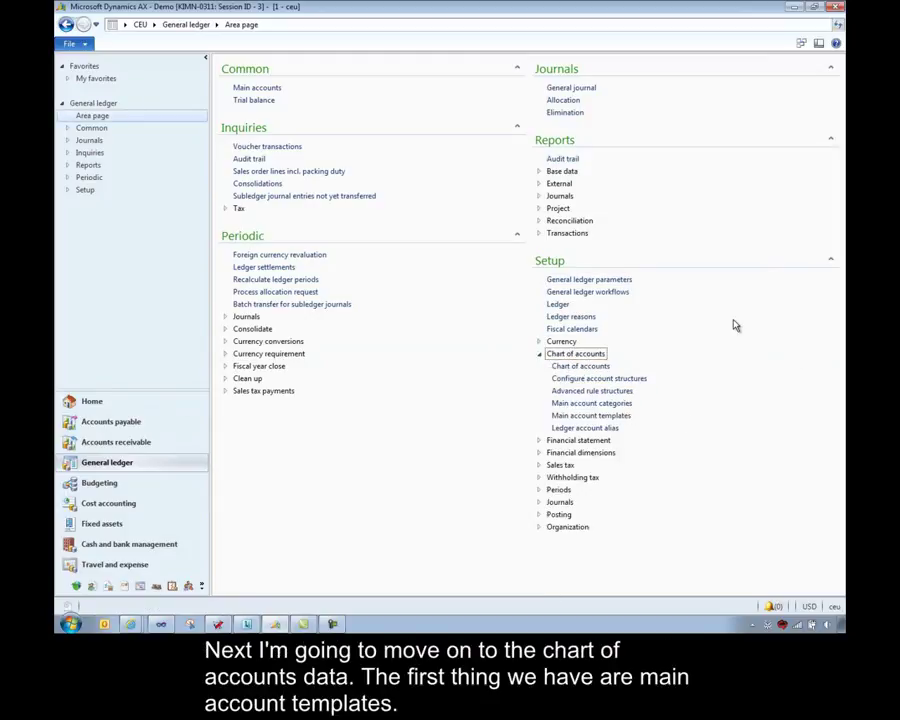
Open Main account templates, enlarge the form, review a template's Setup fields, and close it
left_click(600, 416)
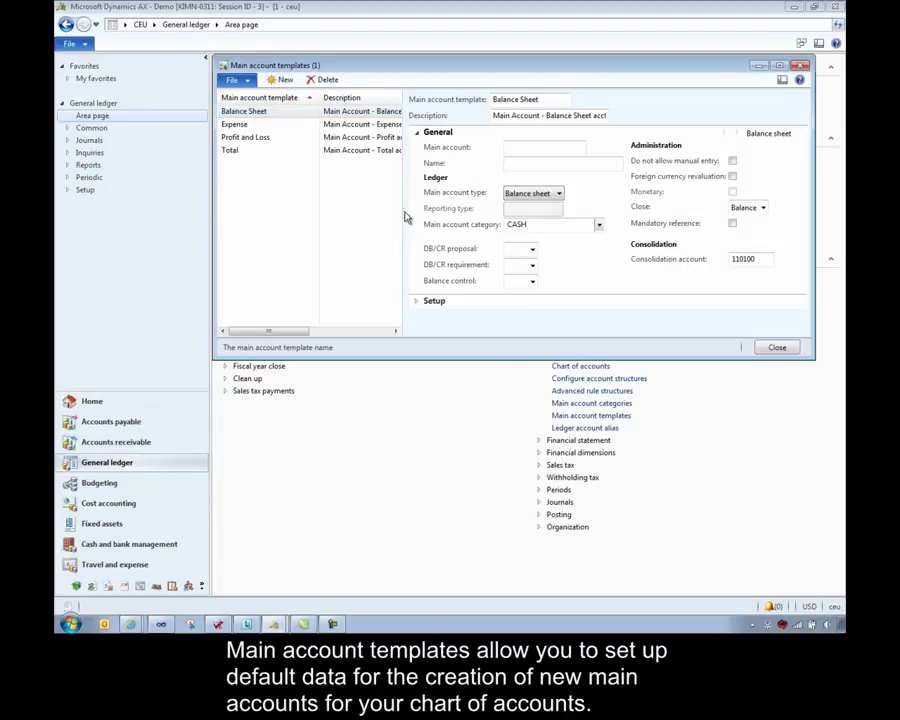
left_click_drag(404, 212, 349, 209)
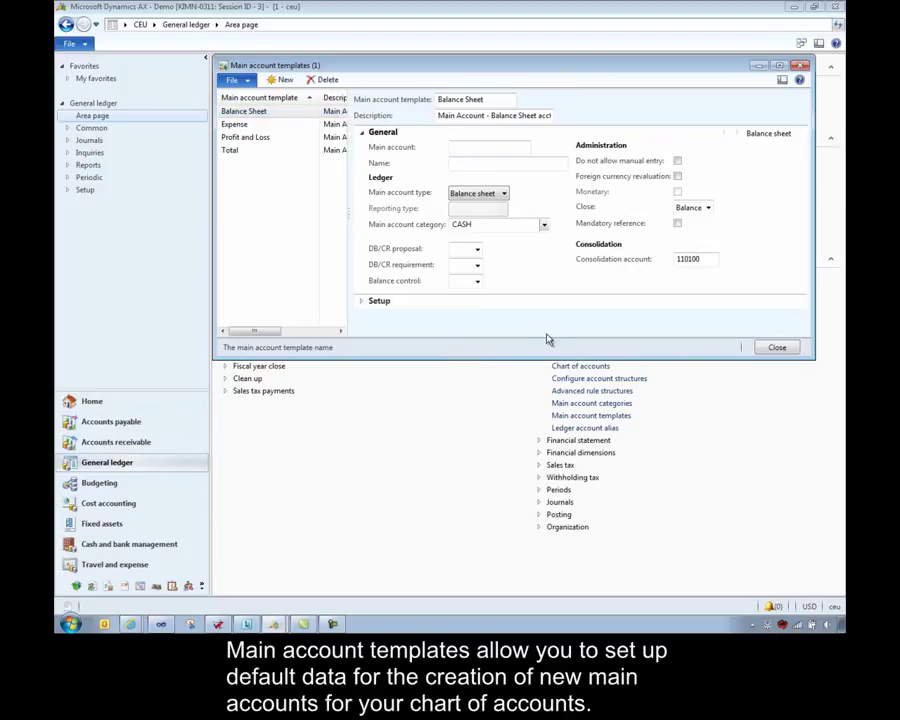
left_click_drag(518, 358, 518, 452)
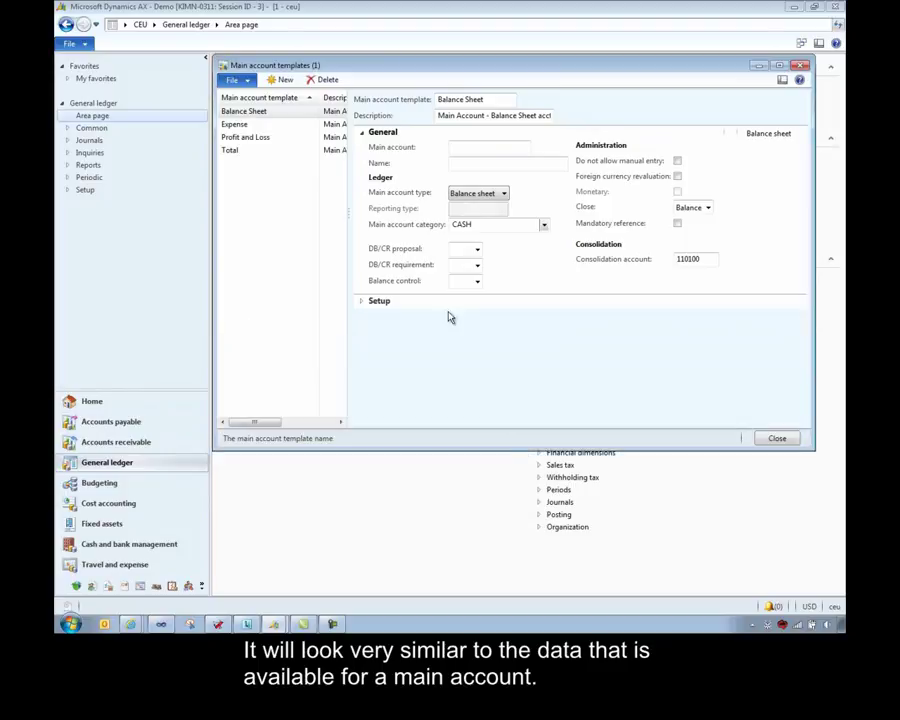
left_click(363, 302)
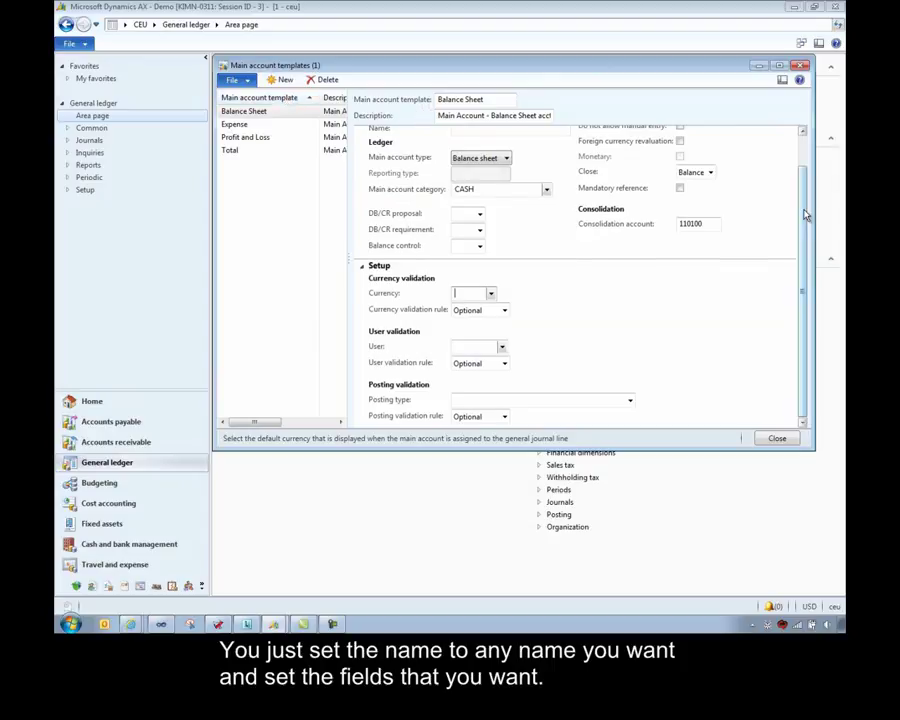
left_click_drag(803, 211, 807, 180)
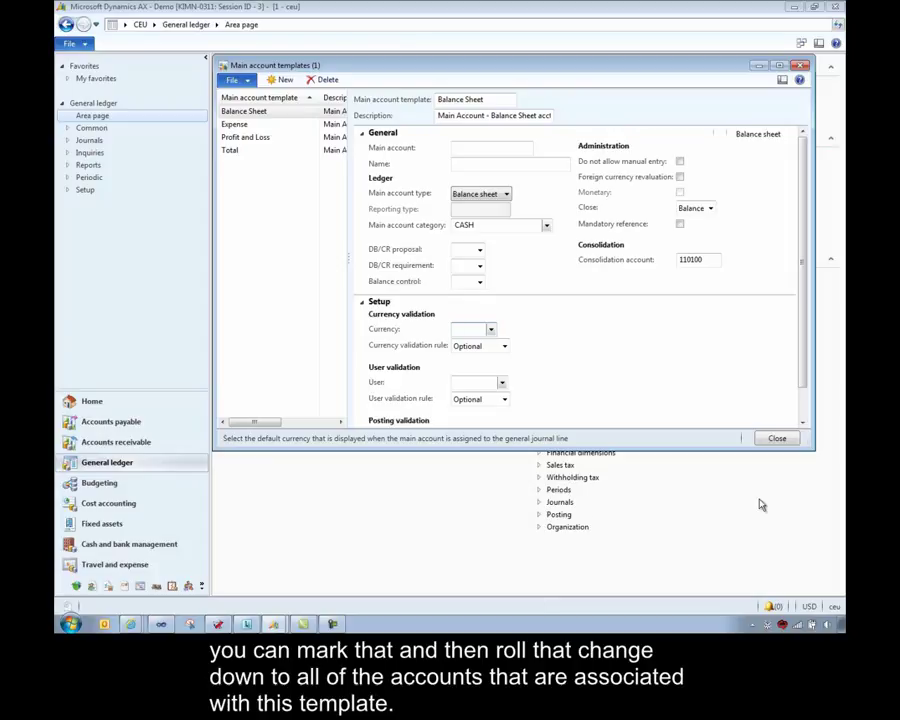
left_click(778, 441)
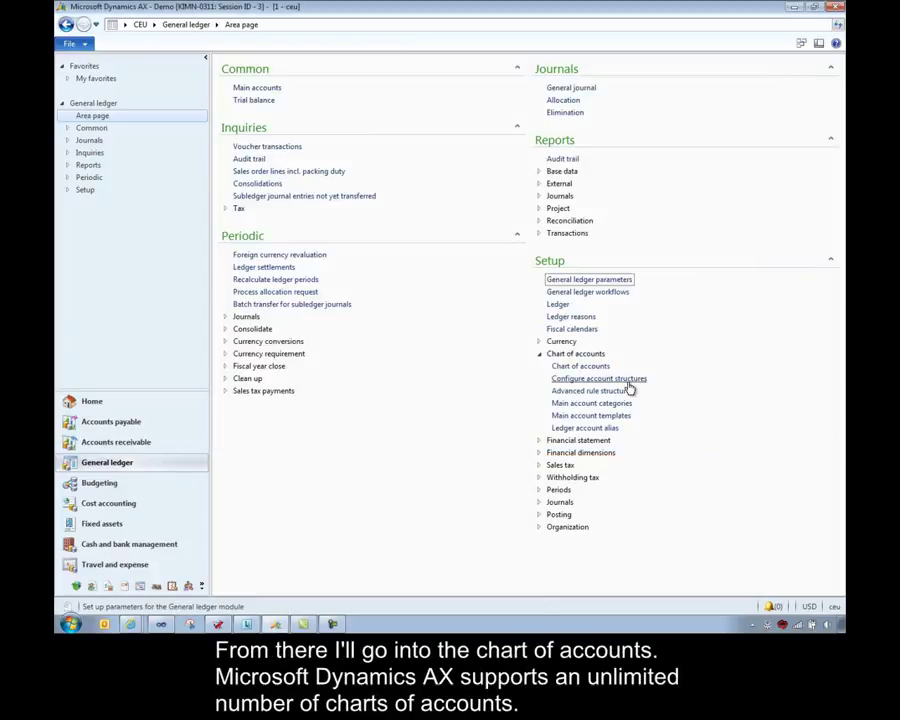
Open Chart of accounts, enlarge it, and list Corporate Main Account (Shared)'s main accounts 0101–110155
left_click(580, 366)
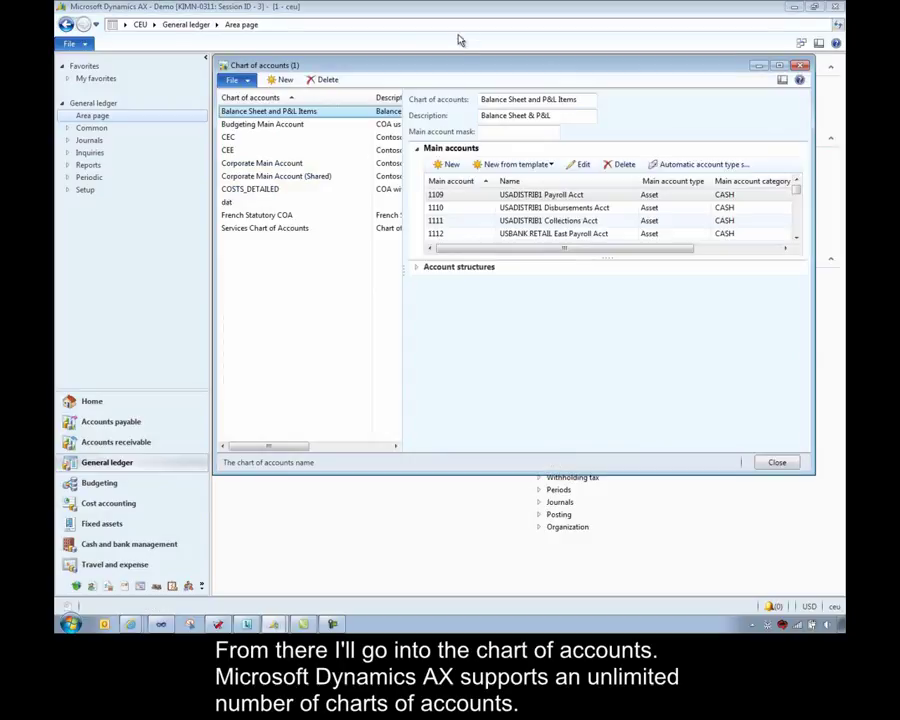
left_click_drag(475, 65, 409, 61)
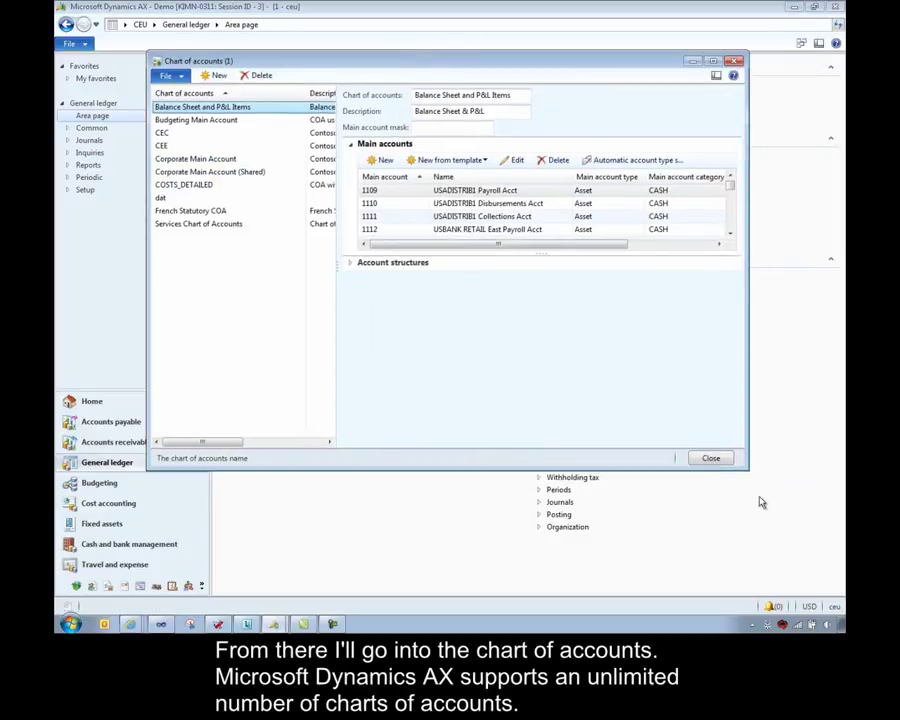
left_click_drag(742, 467, 800, 567)
left_click(236, 173)
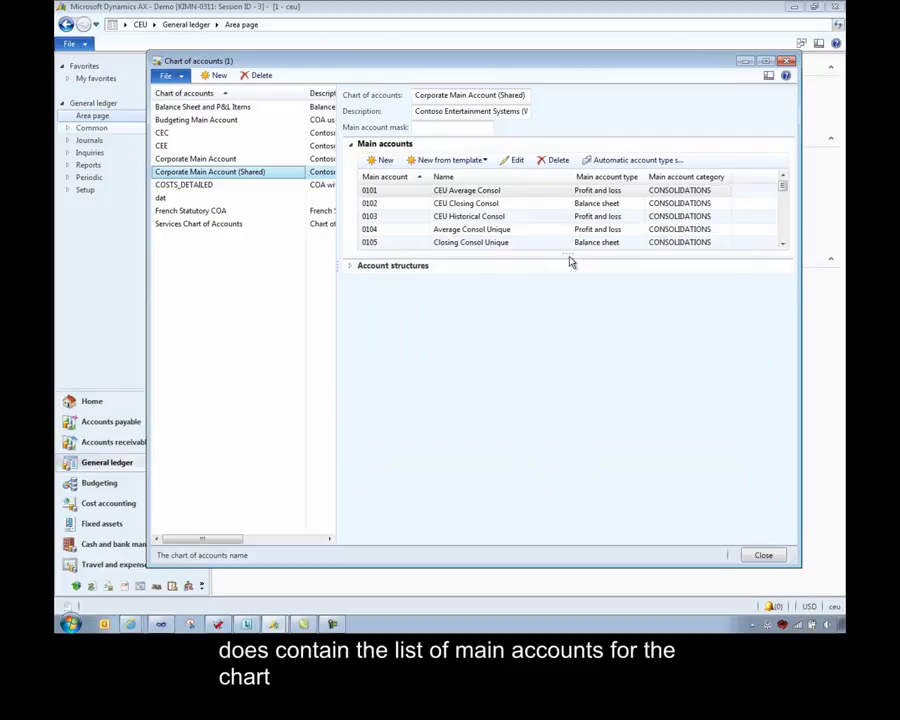
left_click_drag(570, 255, 560, 417)
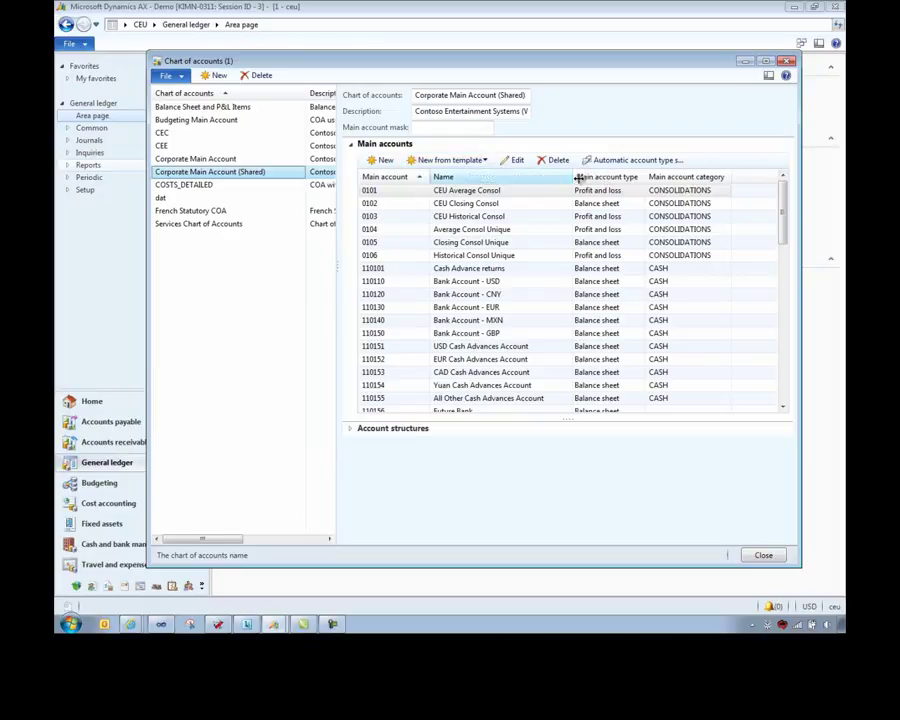
Open main account 0101 CEU Average Consol and display it at company level, adding company ceu
left_click(380, 194)
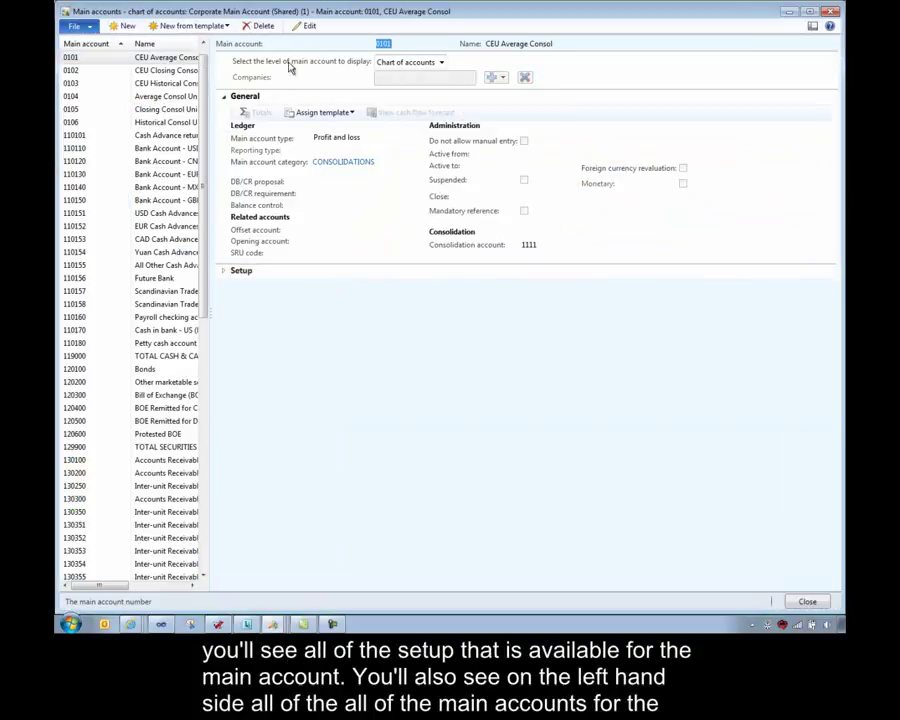
left_click(229, 277)
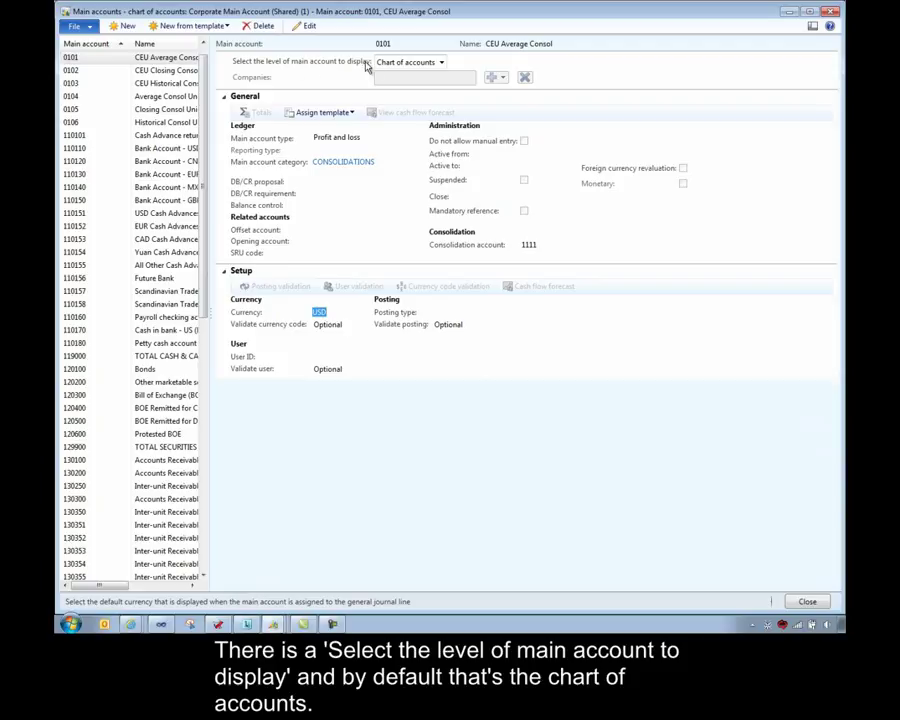
left_click(443, 62)
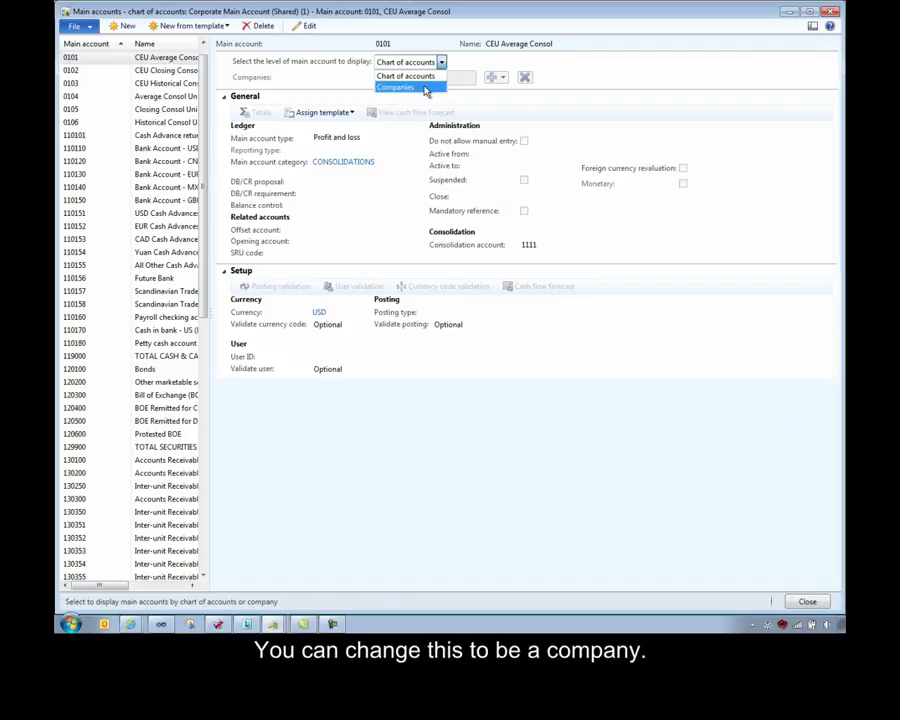
left_click(405, 88)
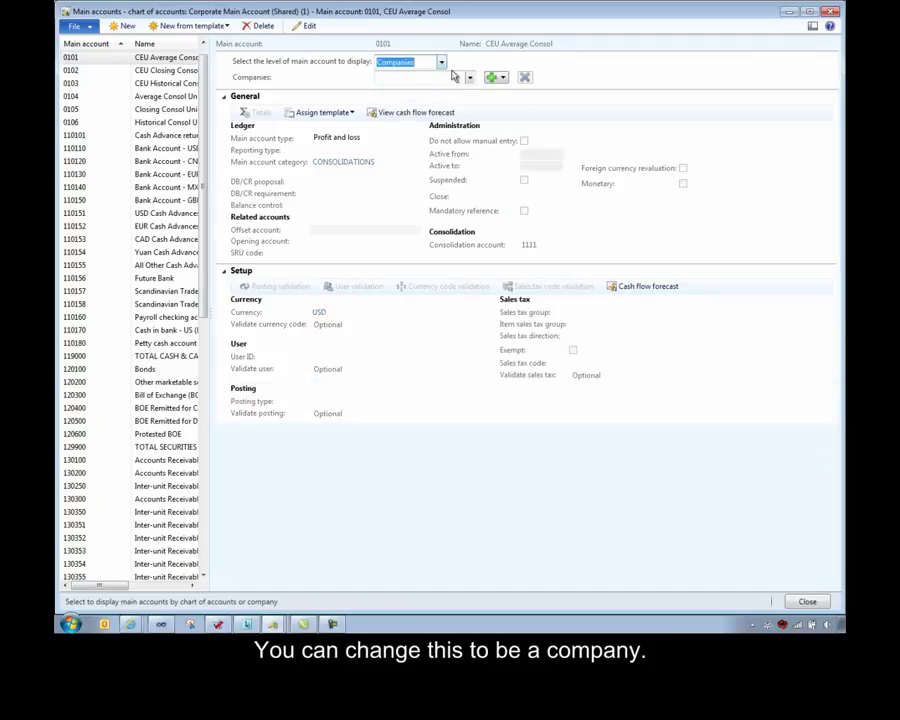
left_click(505, 79)
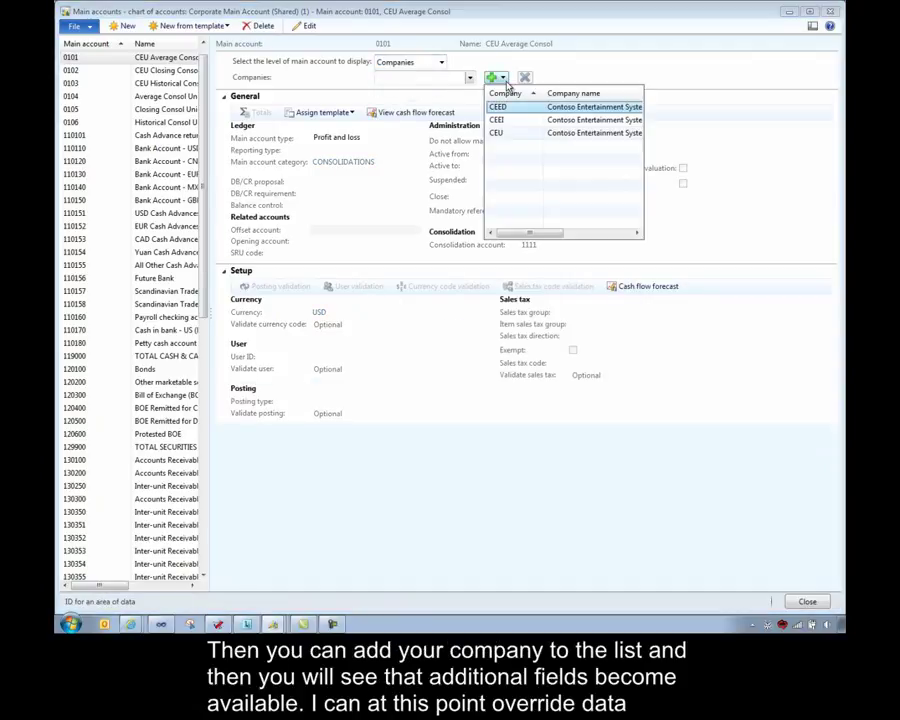
left_click(502, 134)
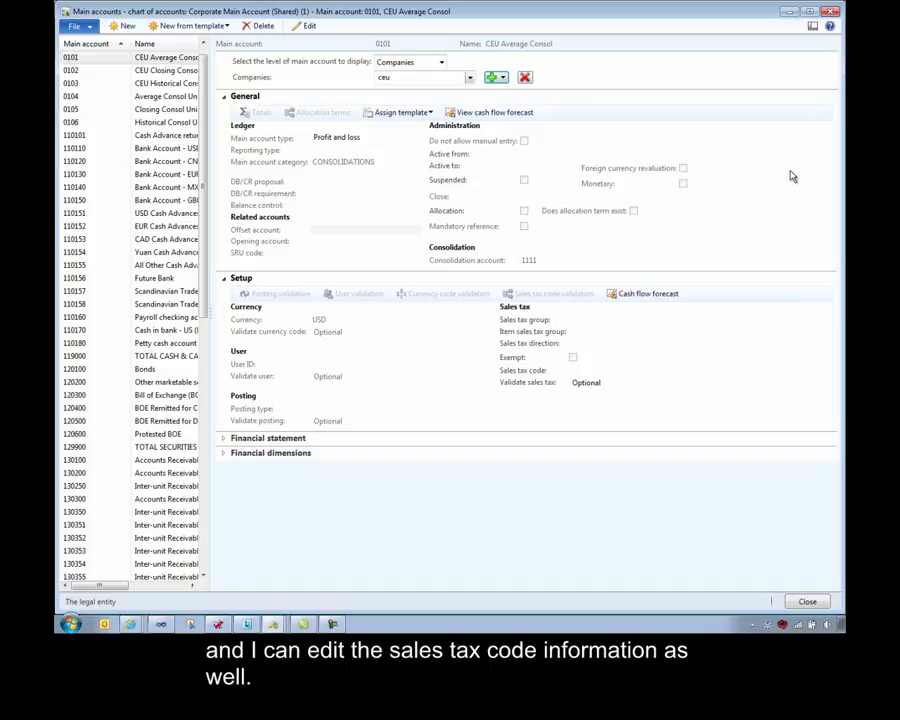
Close main account 0101, review the Account Structure - P&L link, and close Chart of accounts
left_click(830, 12)
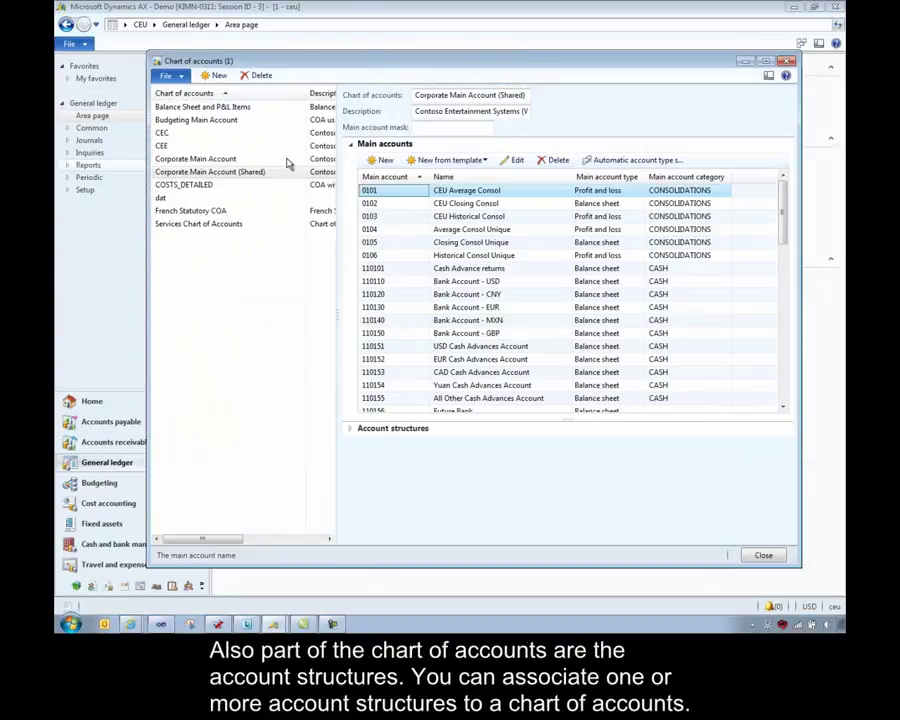
left_click(352, 429)
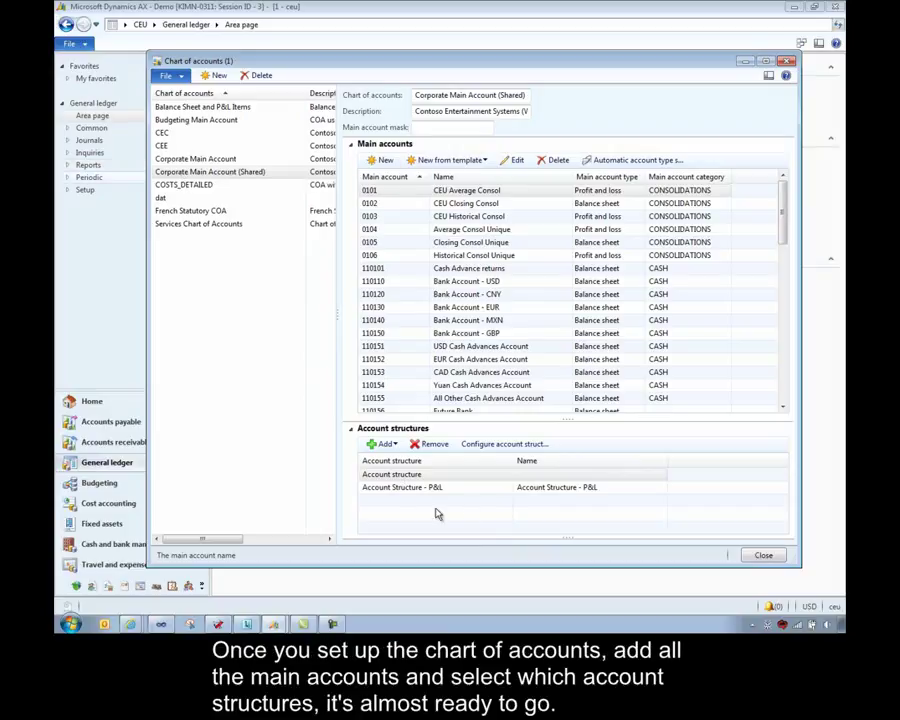
left_click(774, 557)
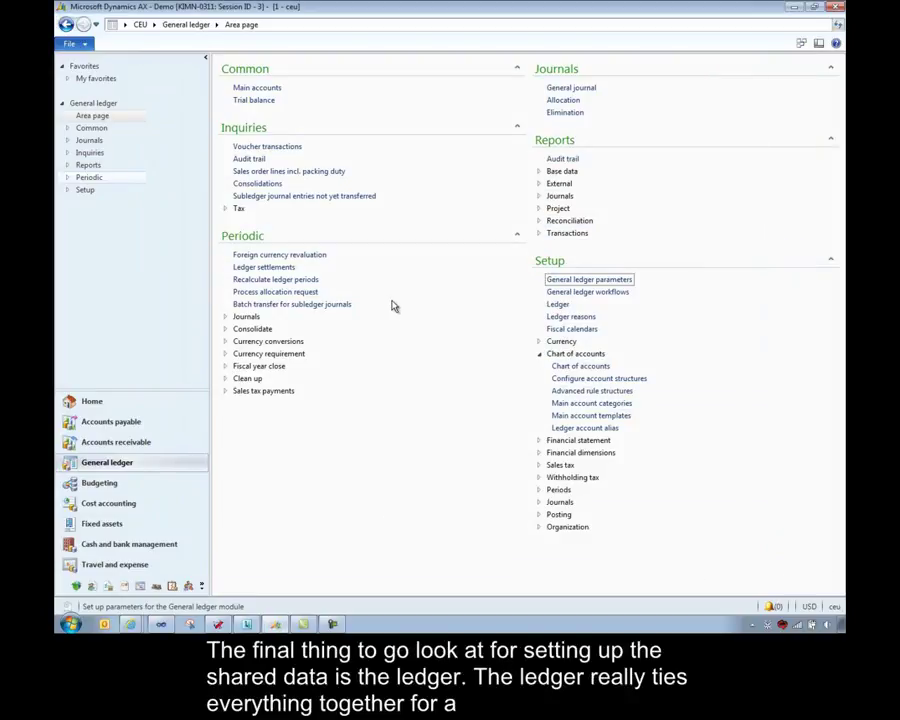
Open the Ledger form for ceu from the General ledger setup links
left_click(557, 305)
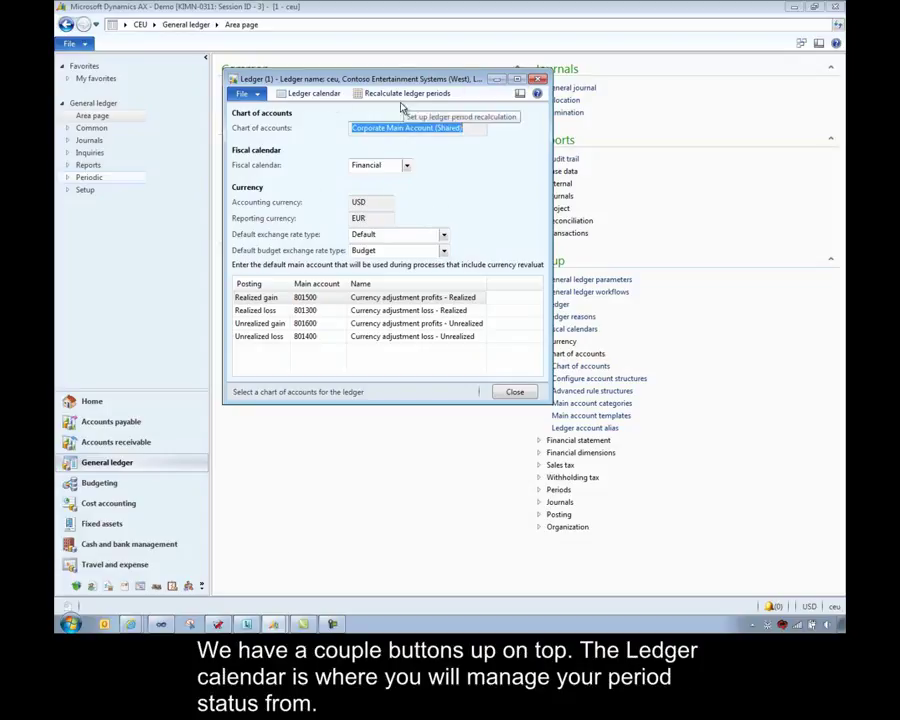
Open the ledger calendar and show the periods of fiscal year 7/1/2014
left_click(312, 93)
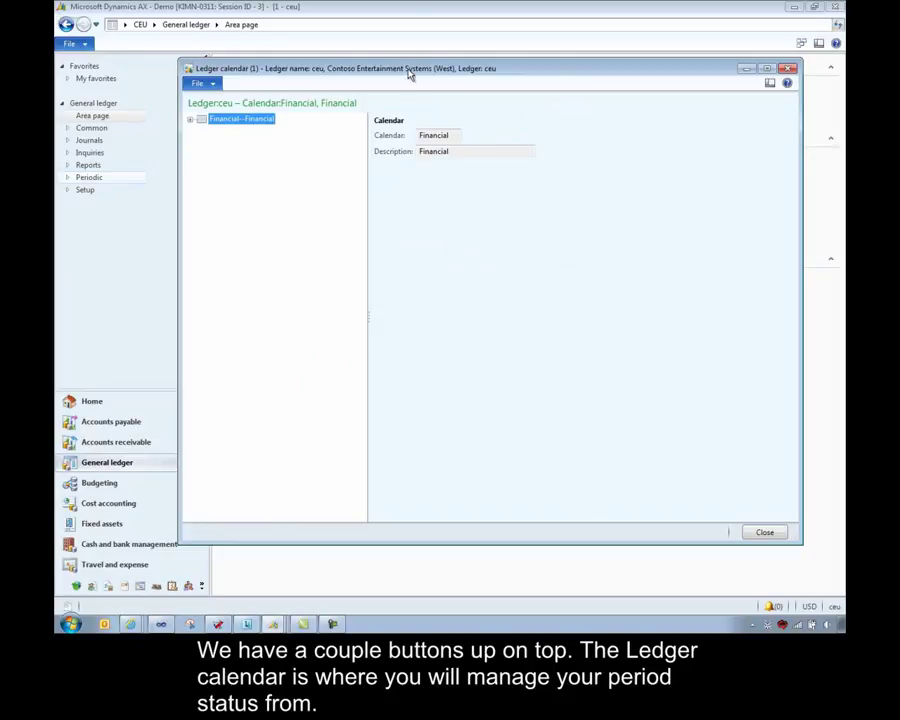
left_click_drag(408, 73, 357, 62)
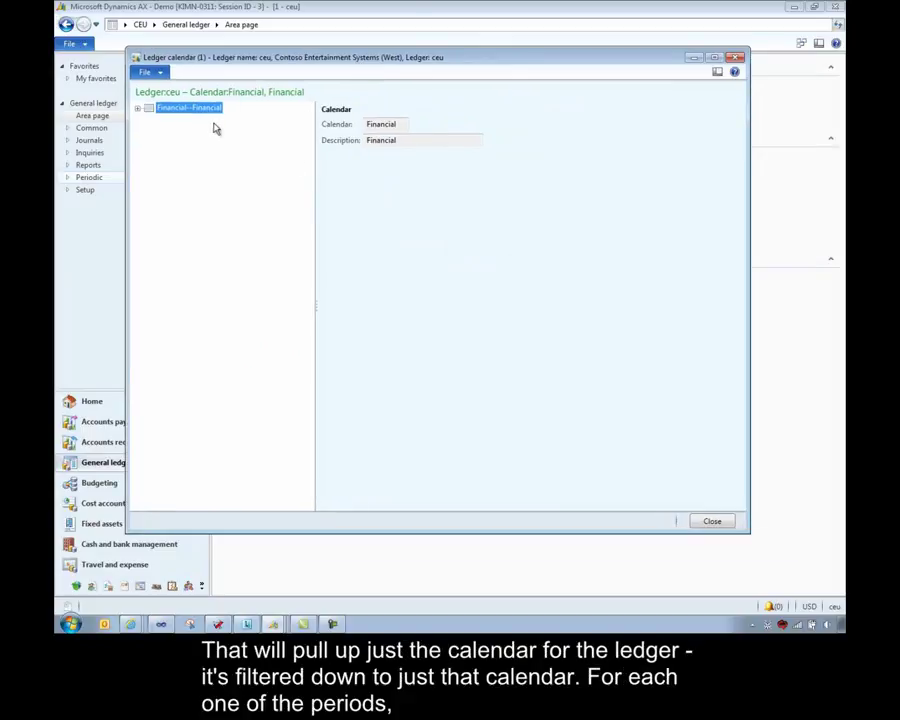
left_click(137, 110)
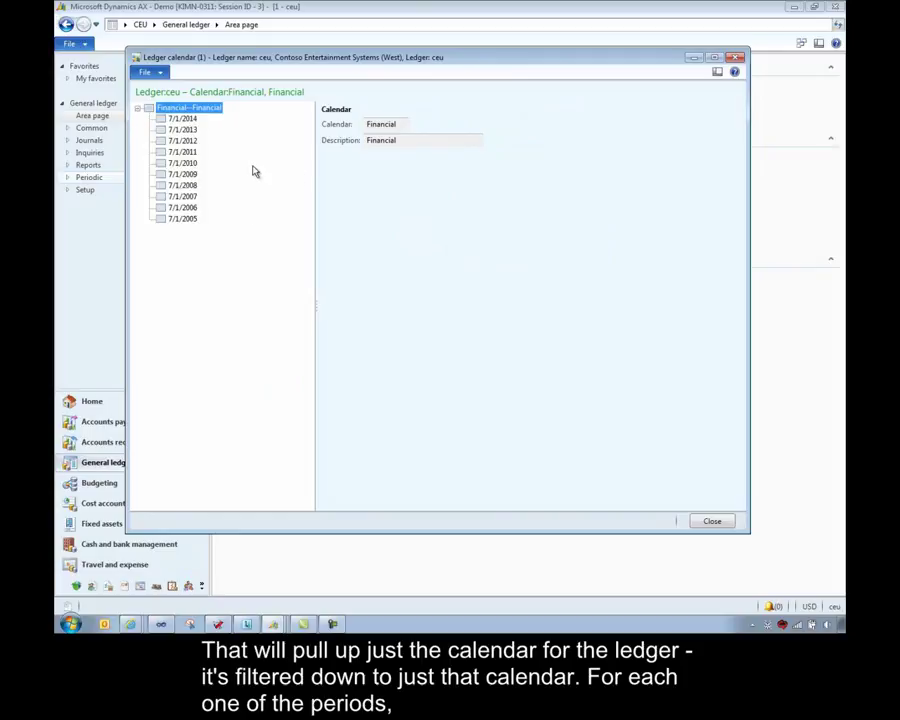
left_click(185, 119)
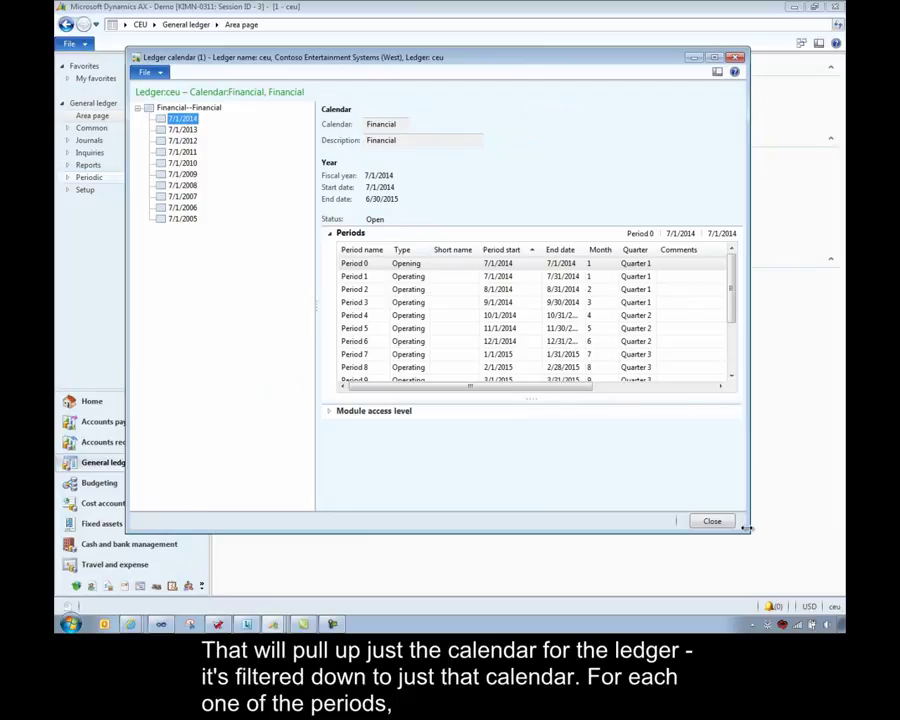
Enlarge the calendar and list Period 1's status options: On hold, Open, Closed
left_click(714, 57)
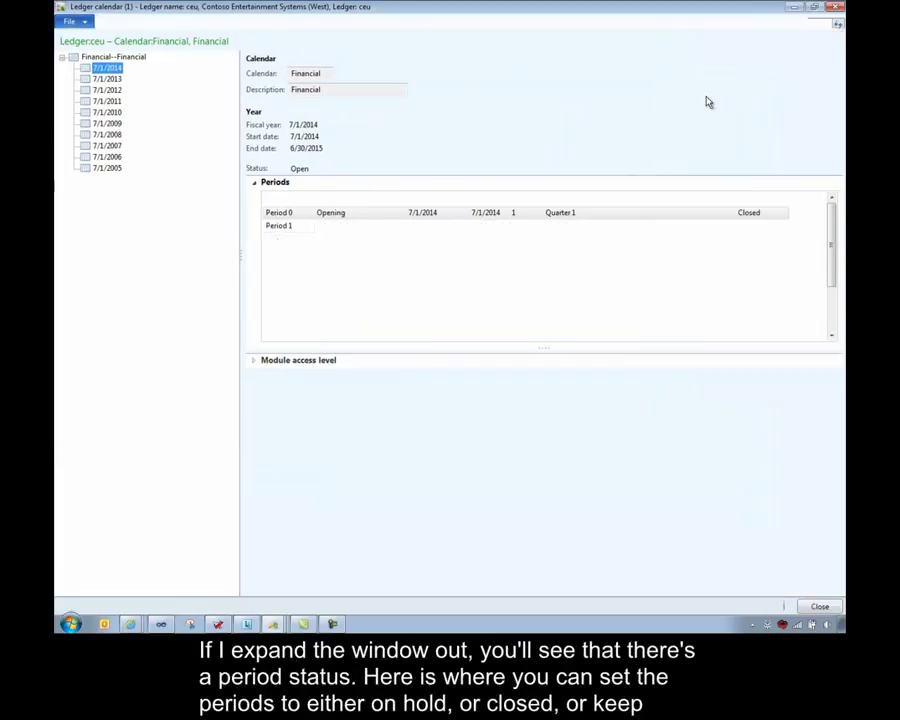
left_click(766, 226)
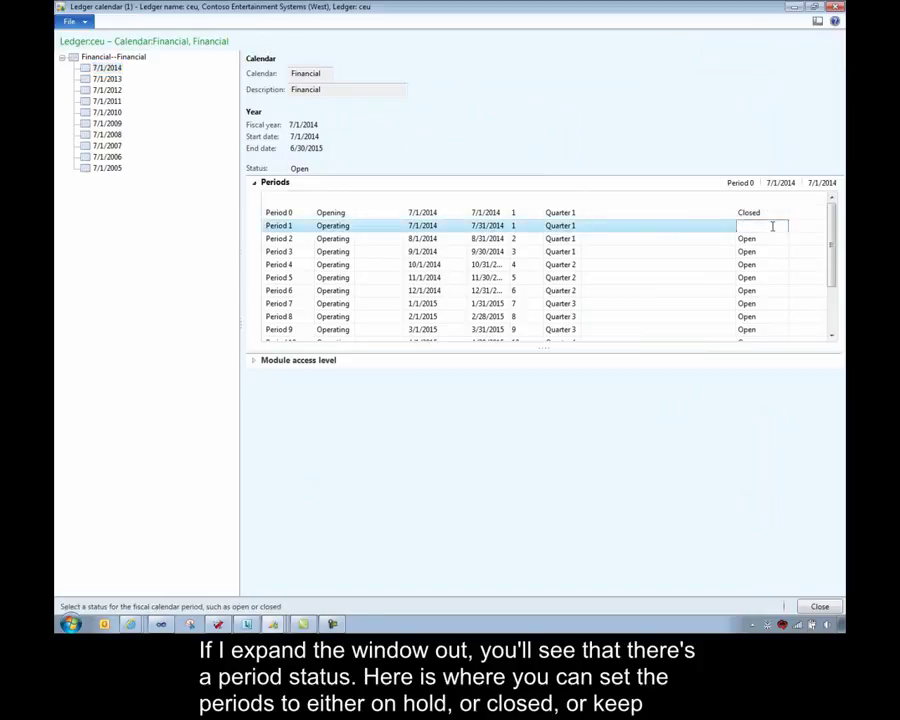
left_click(783, 228)
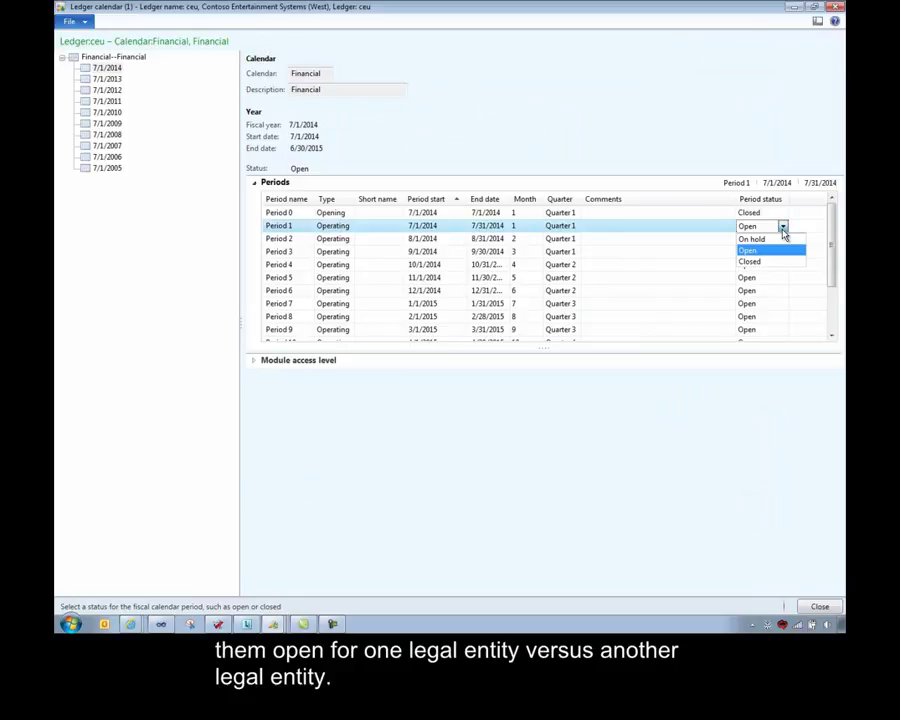
Expand Module access level and review the Ledger access options, leaving Ledger at All
left_click(256, 363)
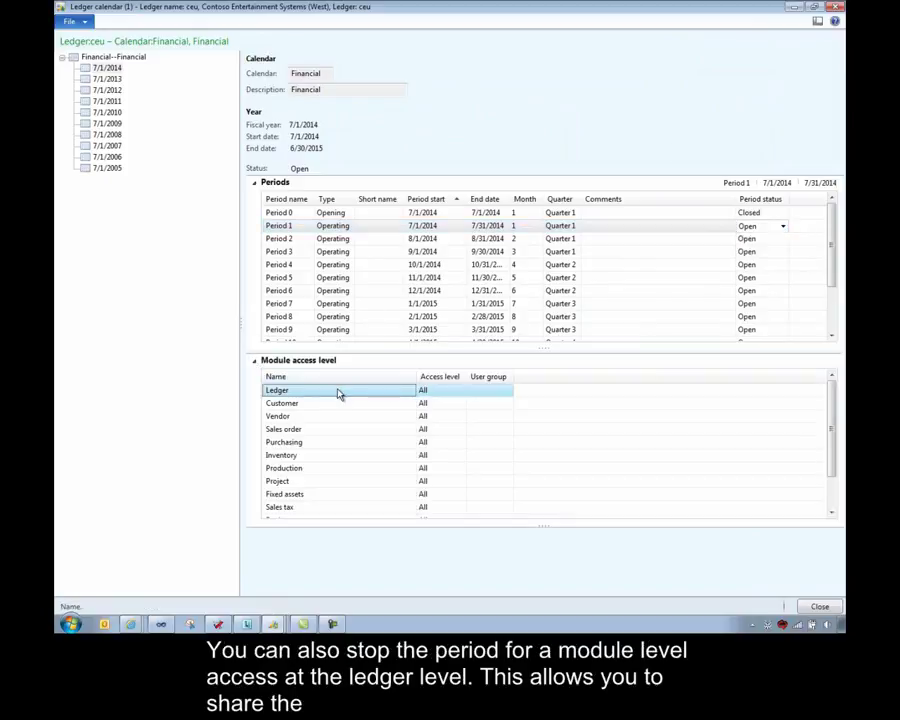
left_click(442, 390)
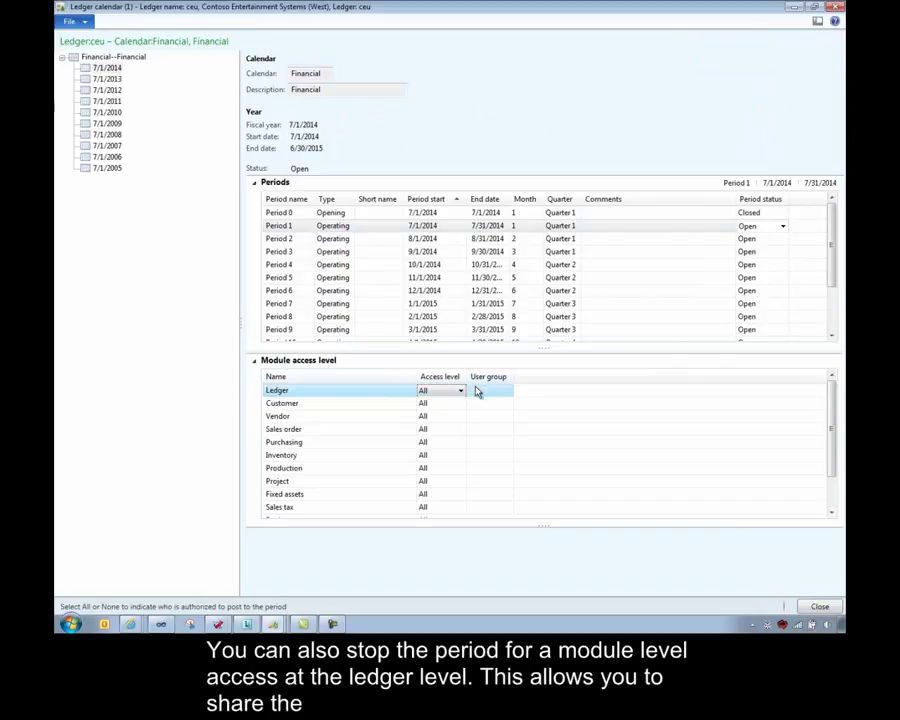
left_click(461, 392)
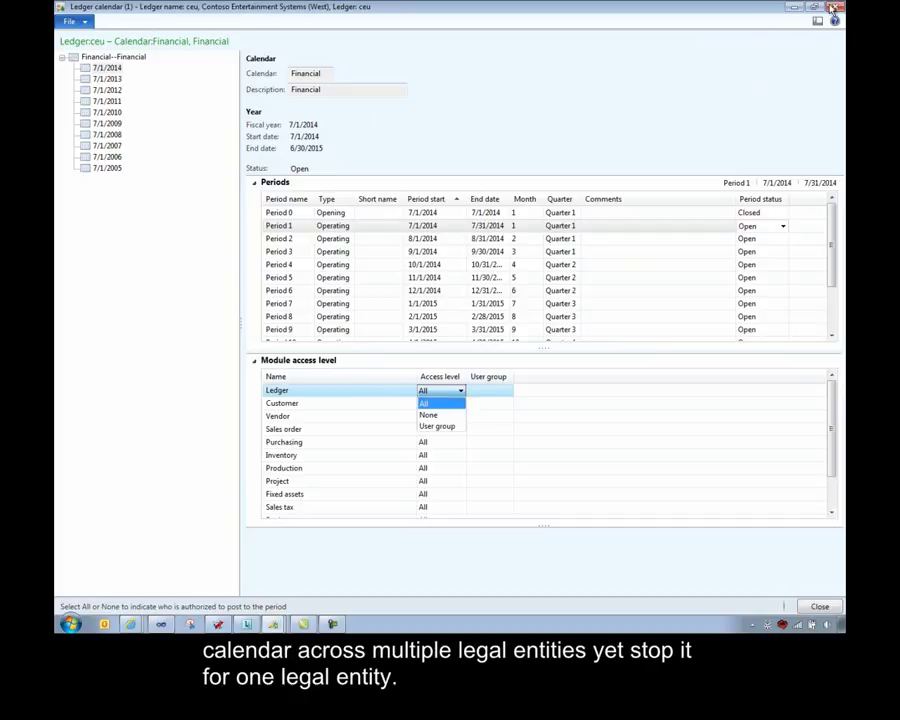
left_click(645, 44)
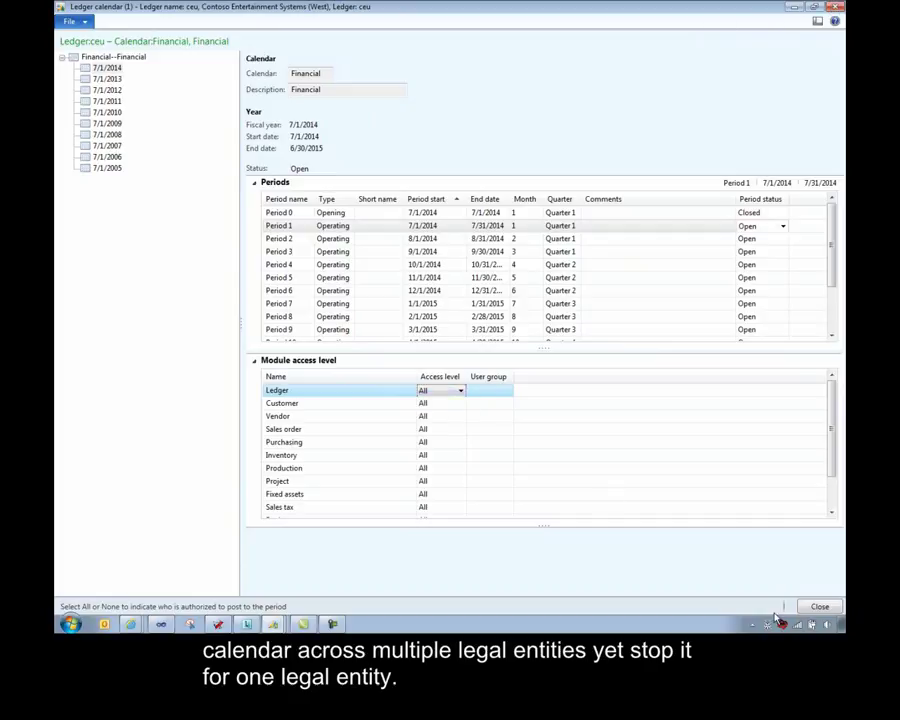
Close the Ledger calendar and Ledger forms to return to the General ledger area page
left_click(818, 607)
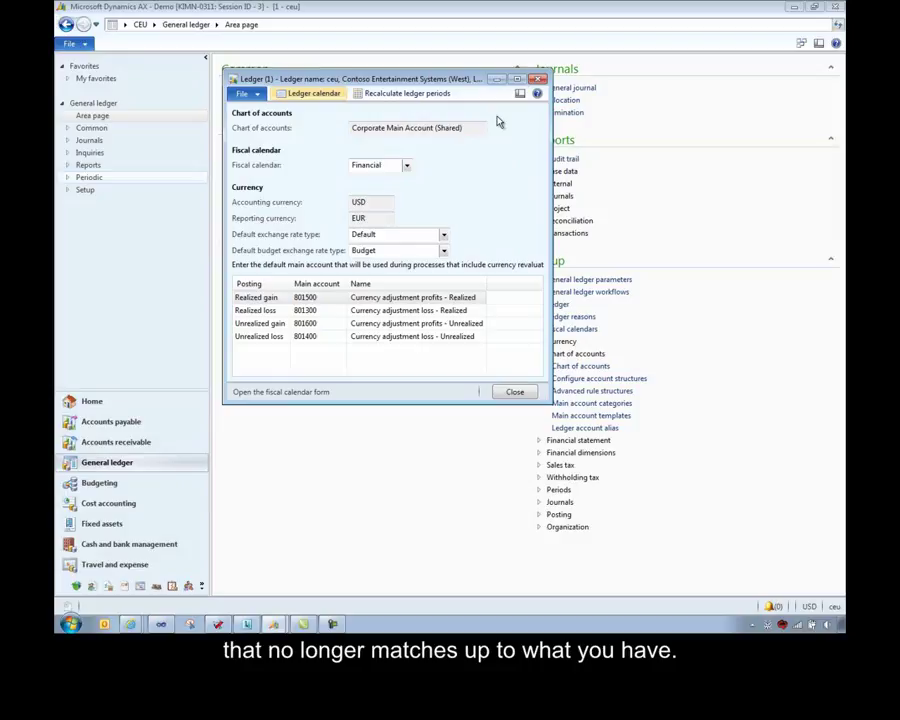
left_click(514, 392)
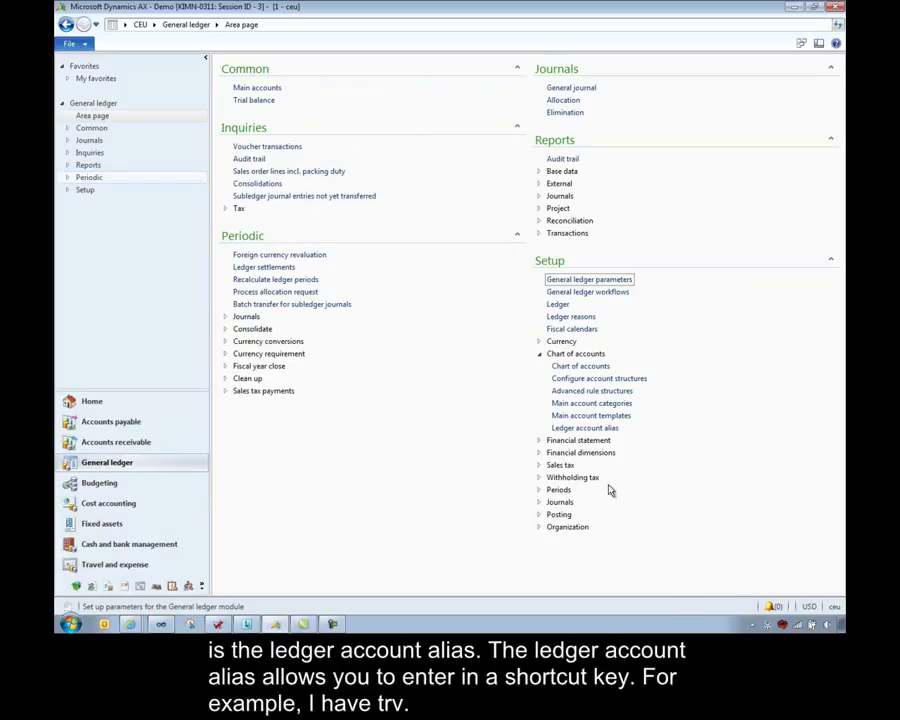
Open Ledger account alias and review alias trv, its account structure and company CEED
left_click(568, 430)
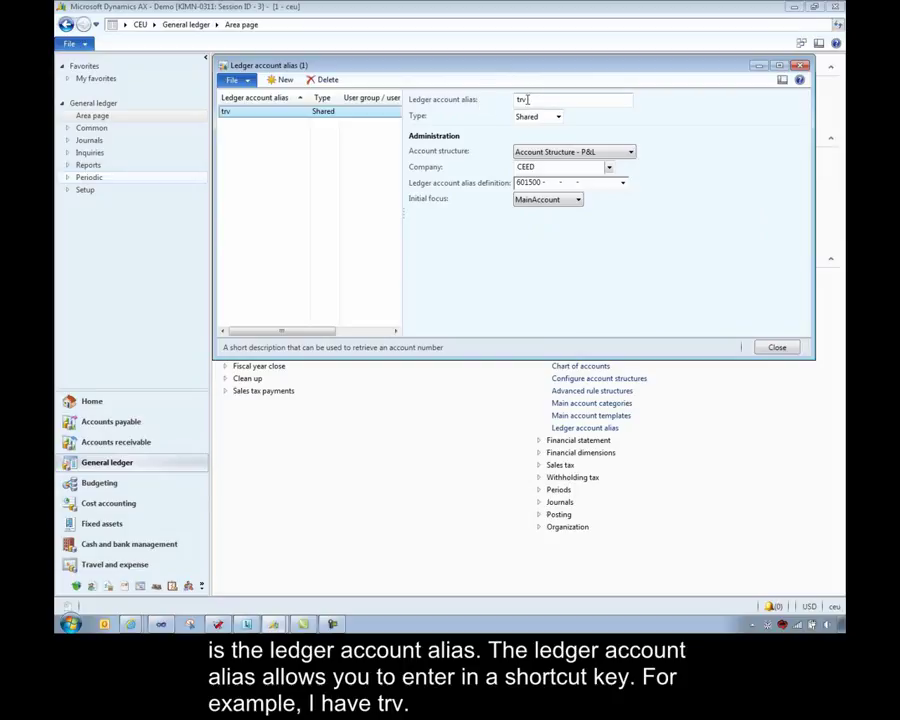
left_click(527, 100)
key("Tab")
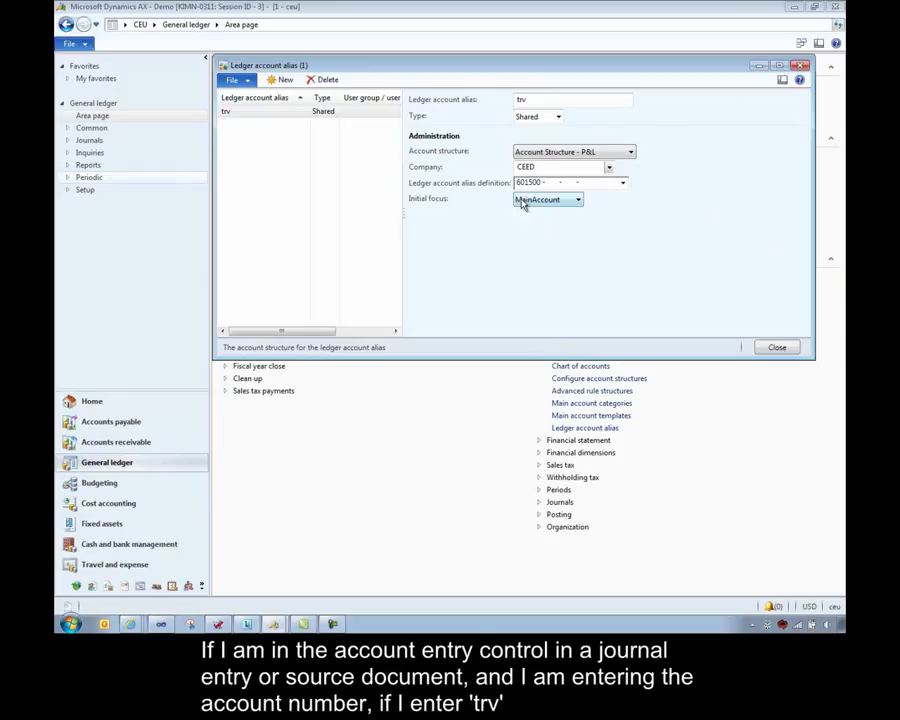
left_click(521, 99)
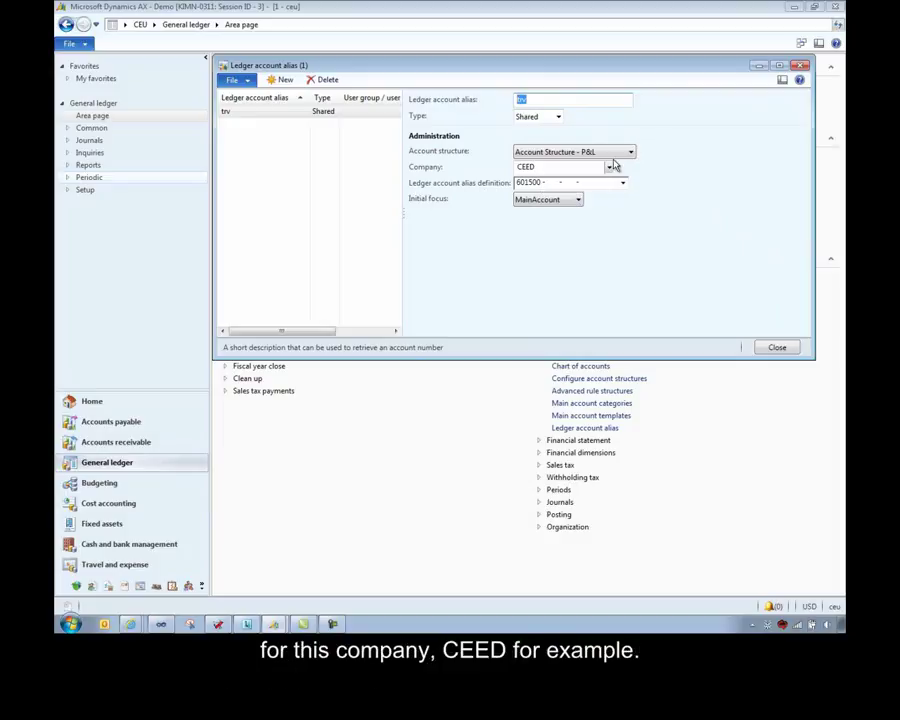
left_click_drag(535, 168, 518, 167)
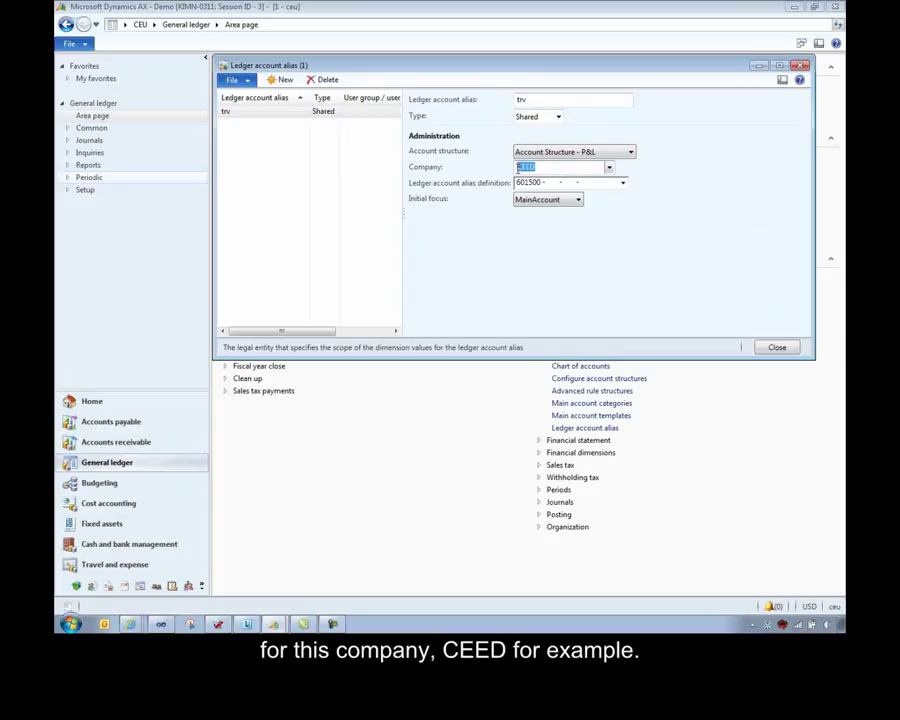
key("shift+Tab")
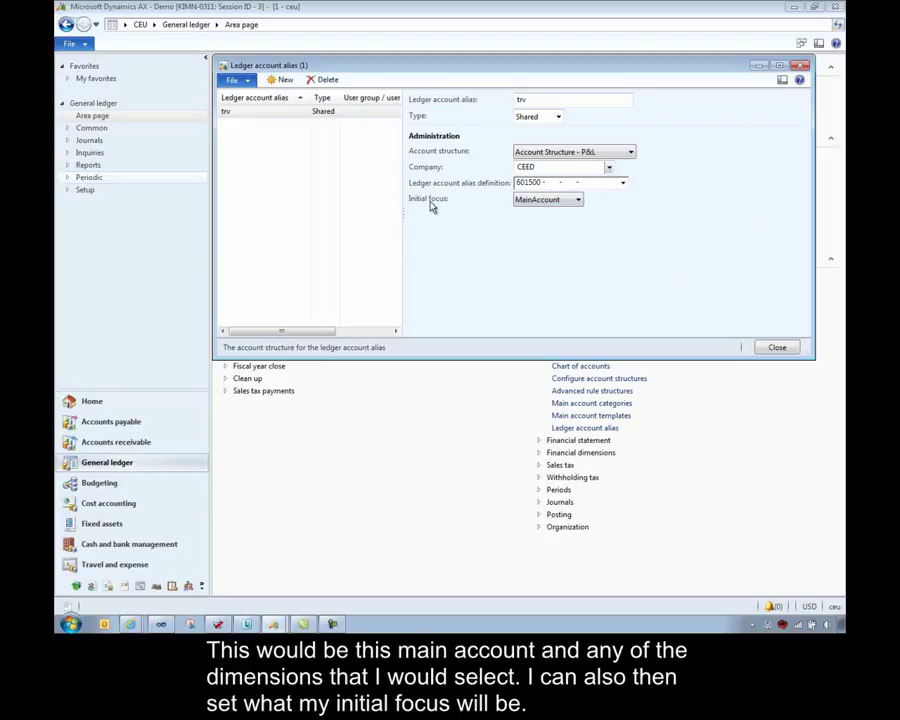
Set the trv alias's initial focus to Department and keep its type as Shared
left_click(577, 200)
left_click(558, 225)
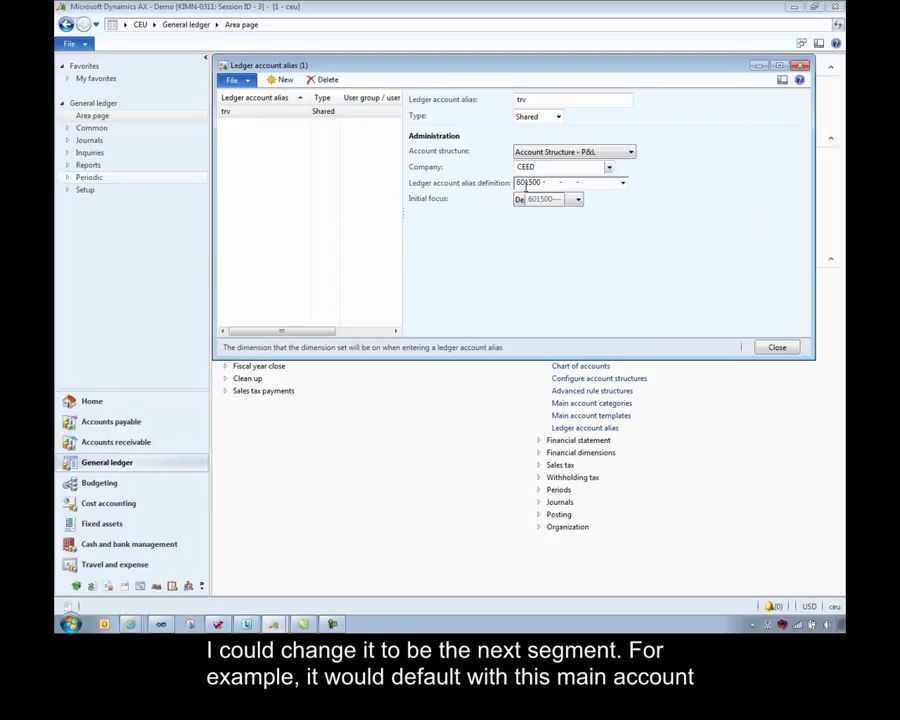
left_click(546, 183)
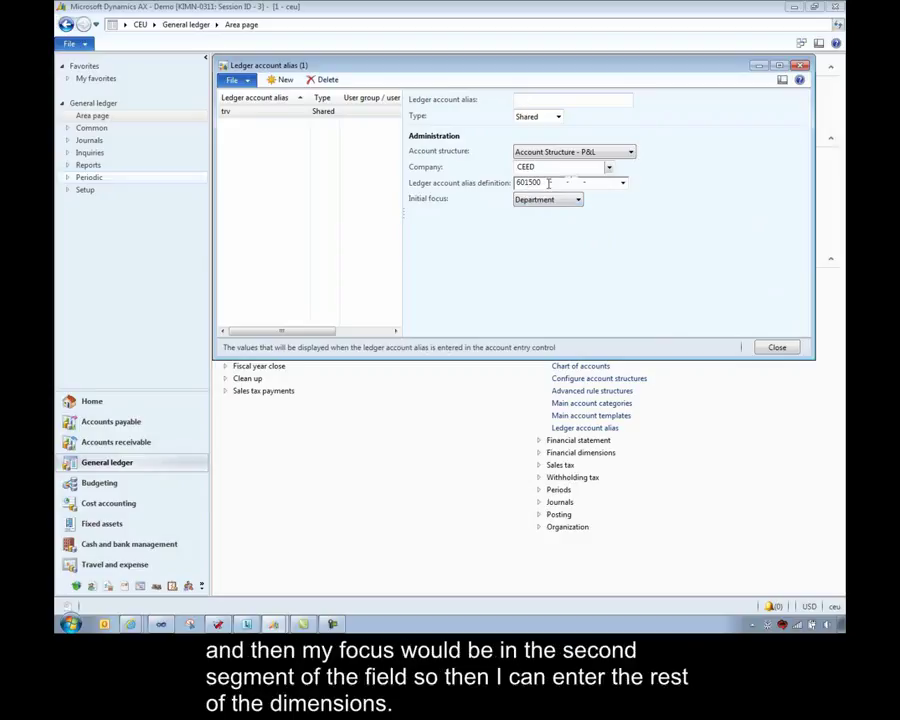
key("Tab")
left_click(558, 117)
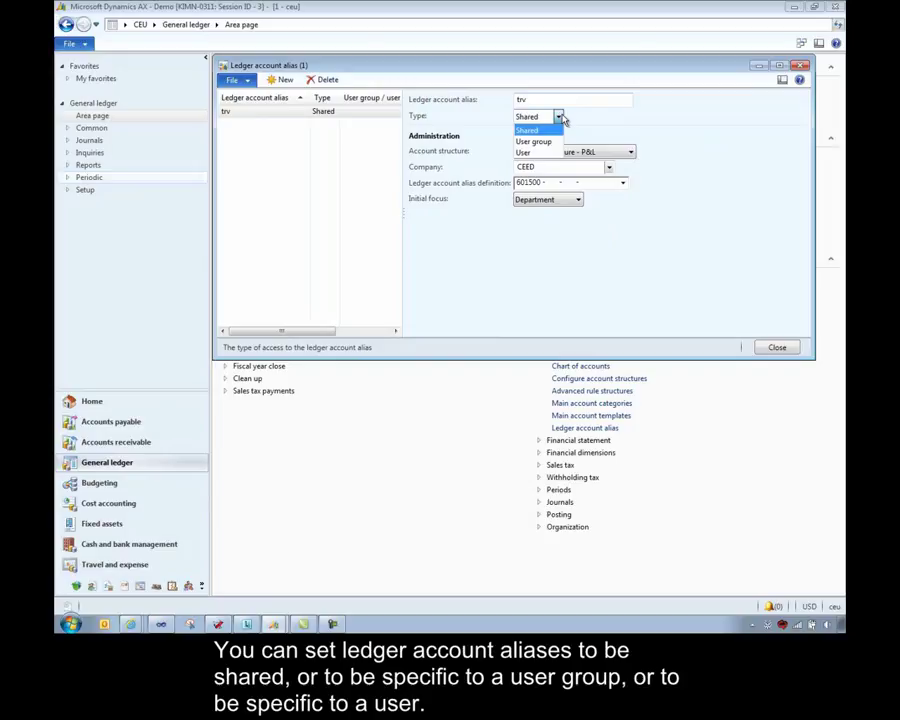
left_click(760, 139)
Close the alias form and open Financial dimension sets under Financial dimensions
left_click(775, 347)
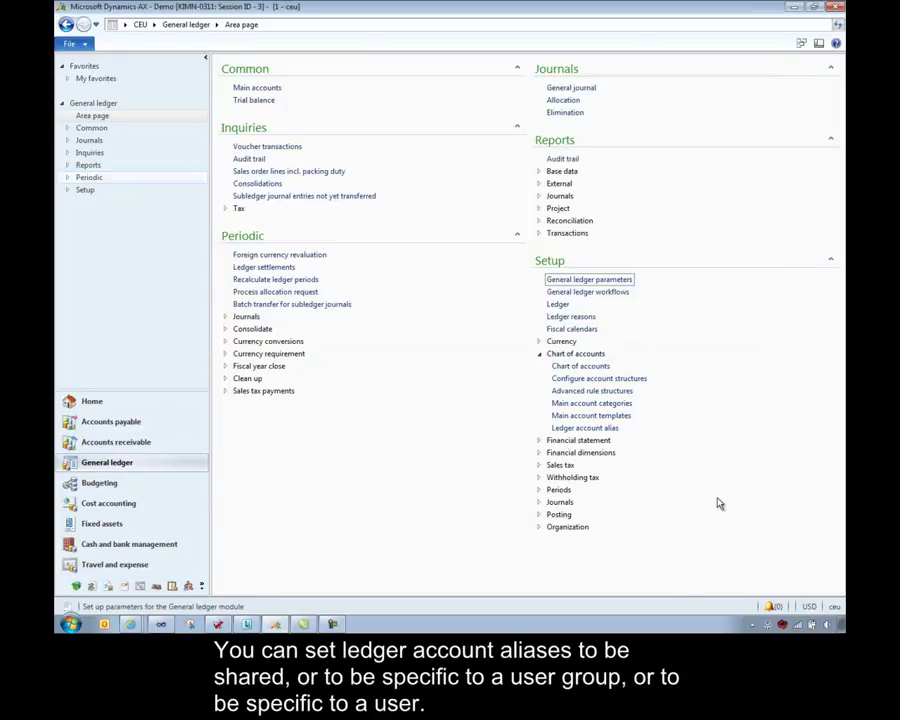
left_click(540, 356)
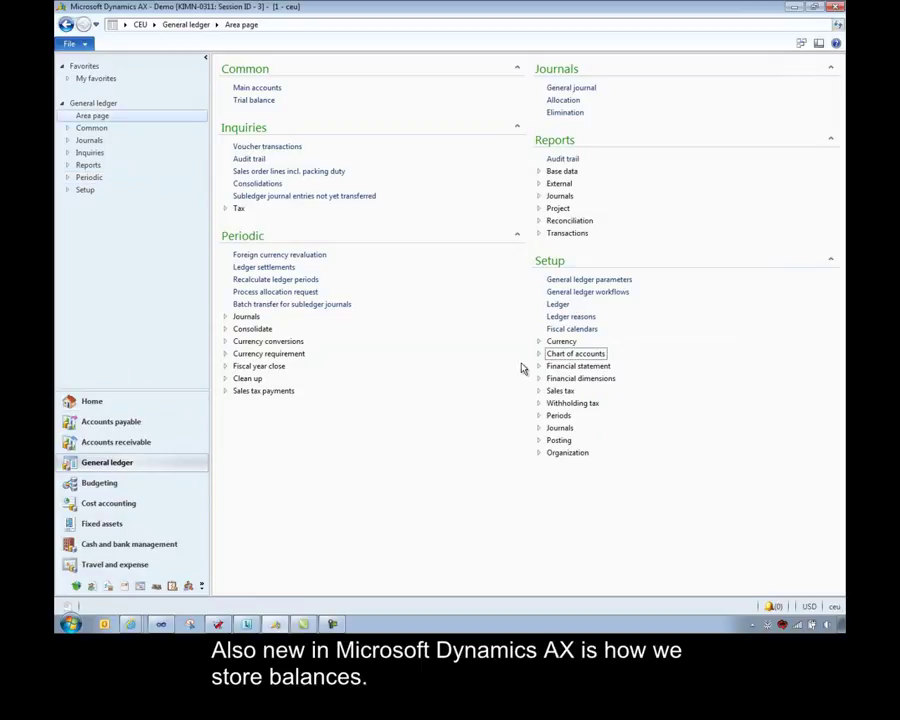
left_click(541, 379)
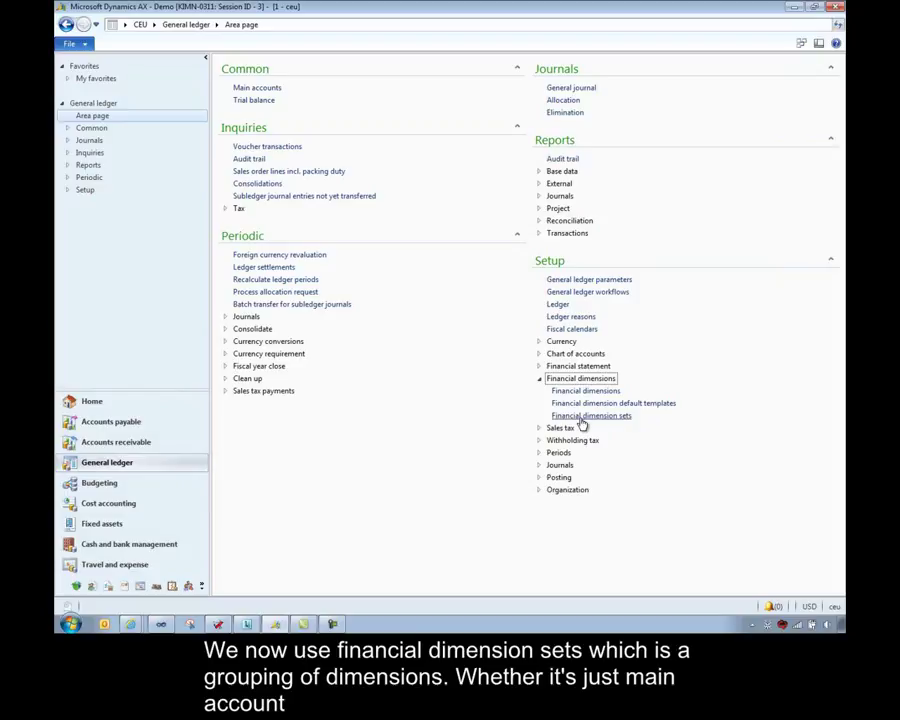
left_click(582, 418)
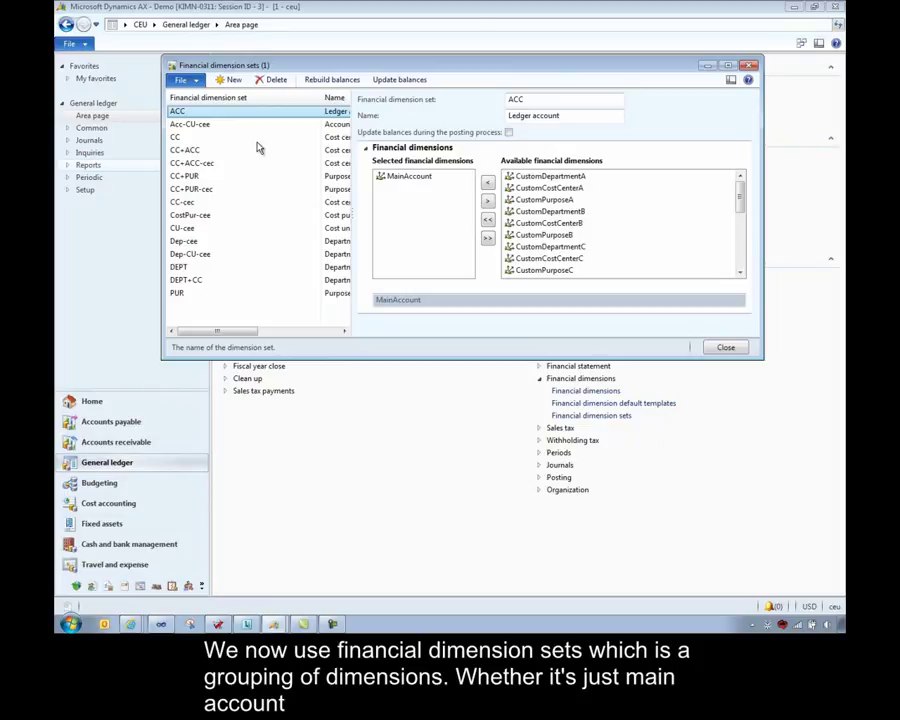
left_click(392, 176)
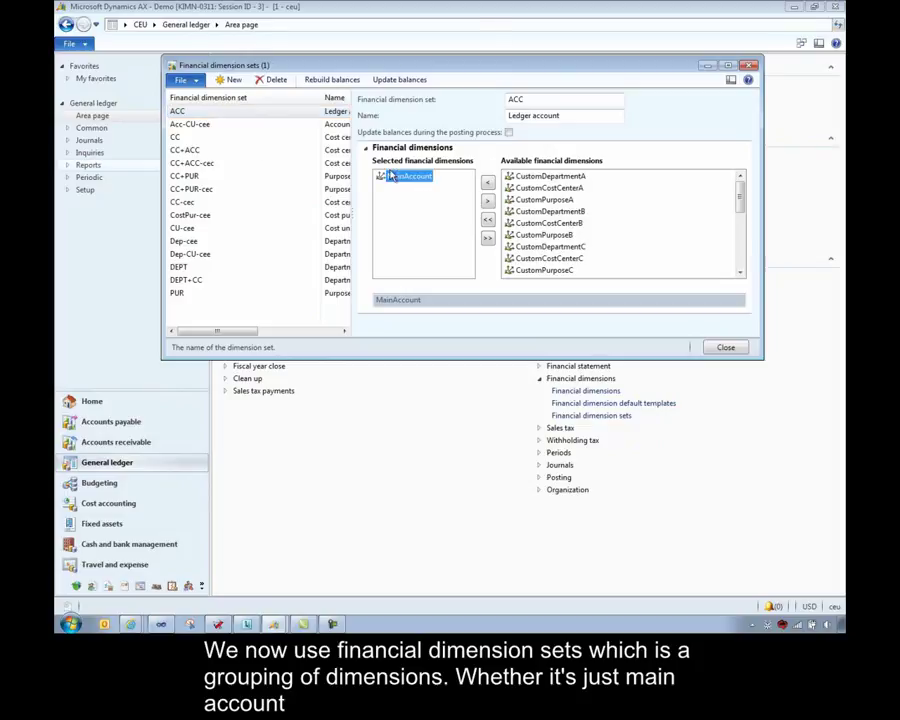
left_click(190, 124)
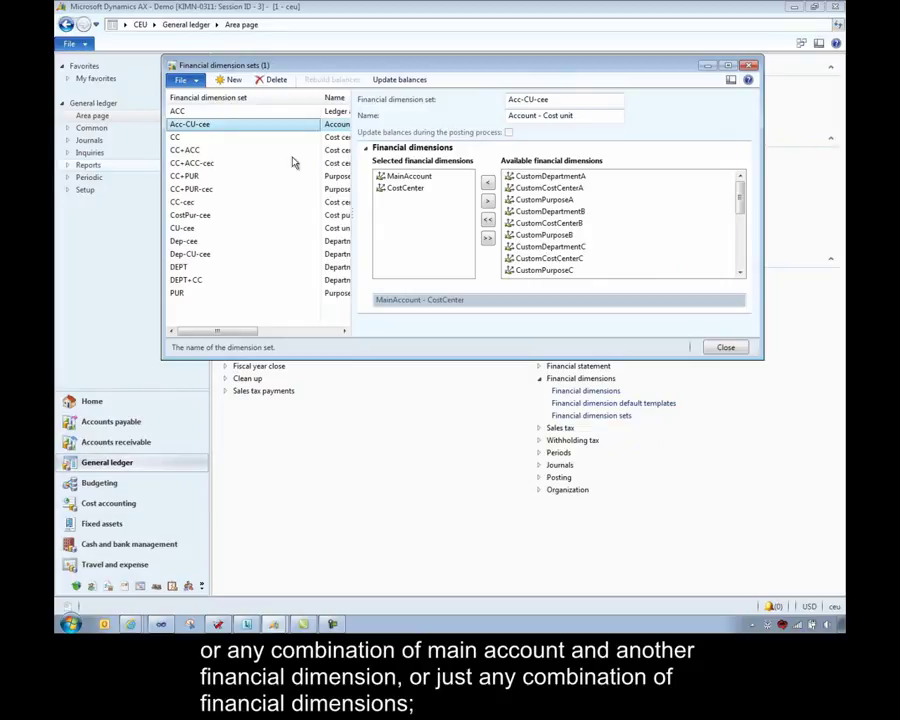
left_click(190, 176)
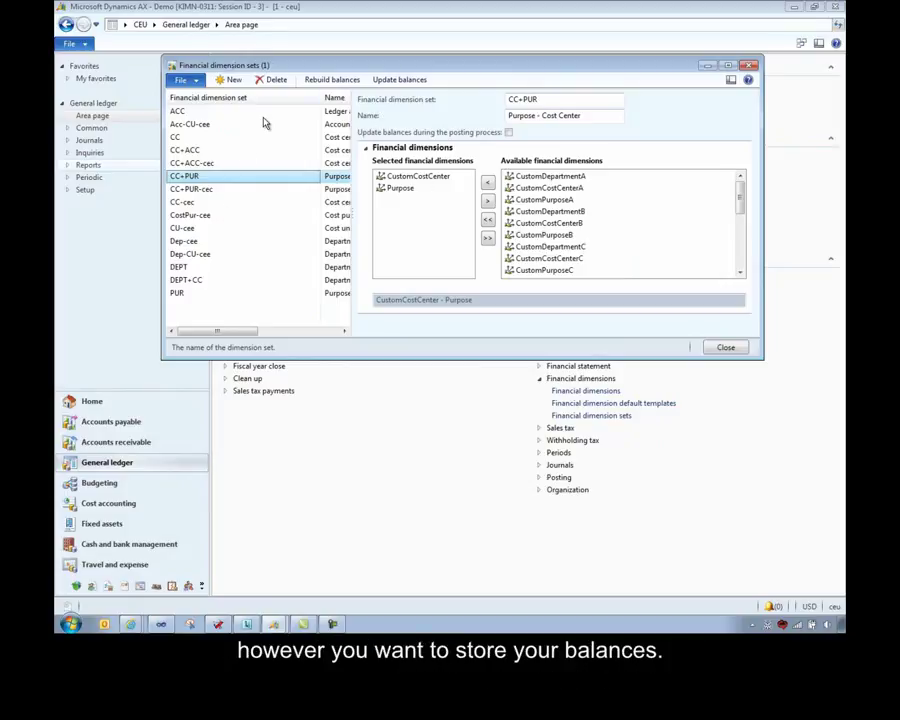
left_click(193, 113)
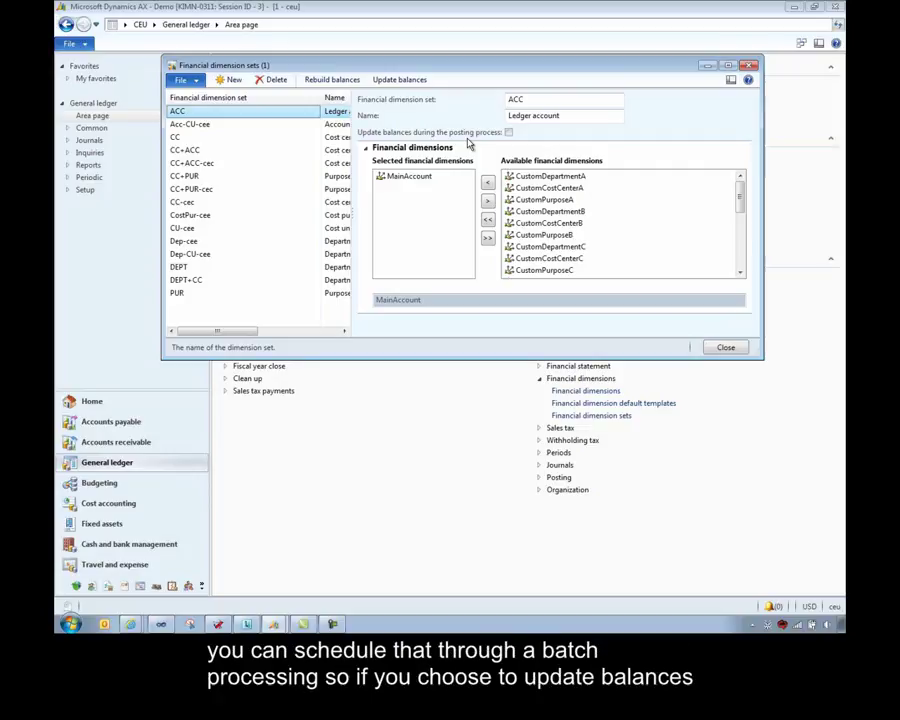
left_click(400, 80)
left_click(270, 107)
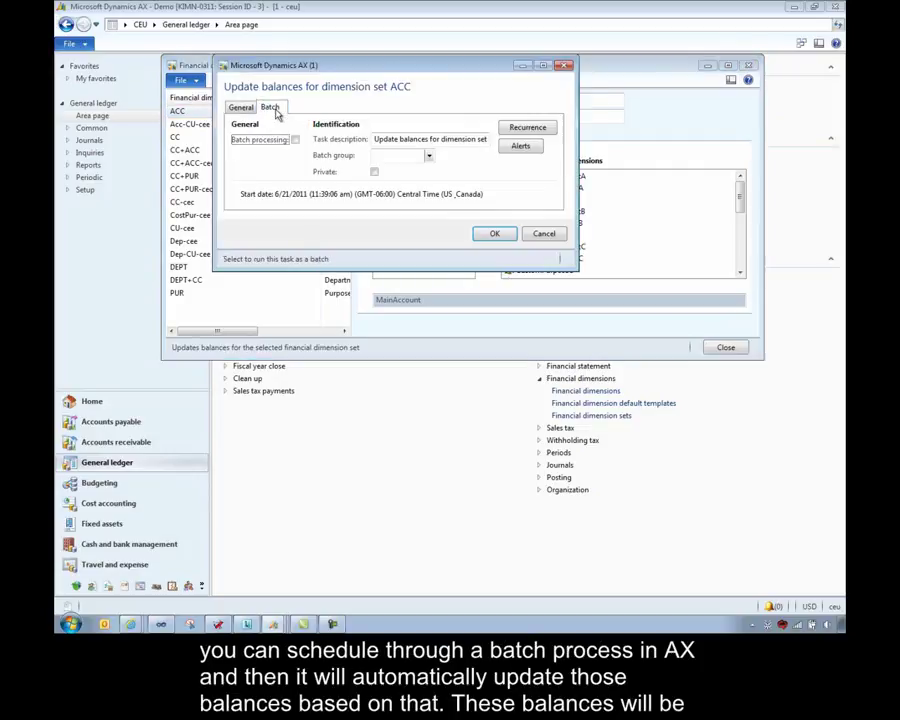
left_click(545, 234)
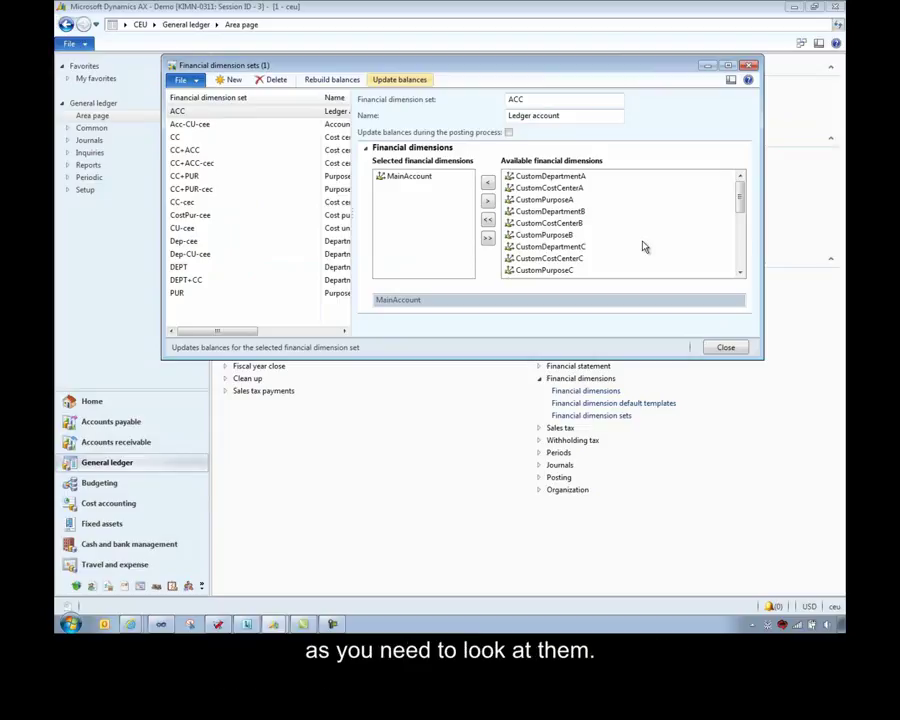
Close the Financial dimension sets form
left_click(727, 349)
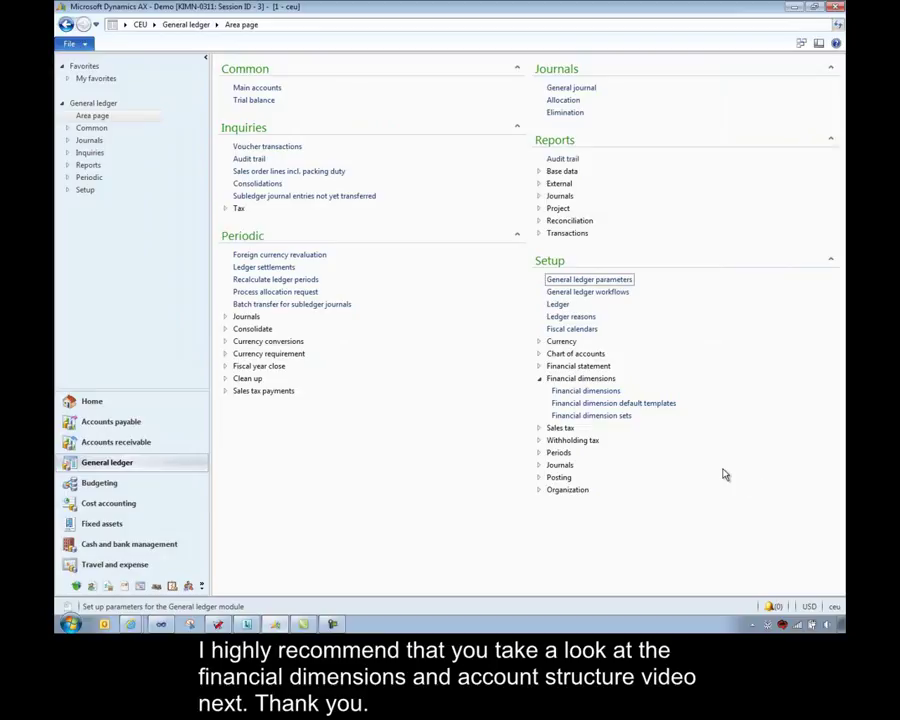